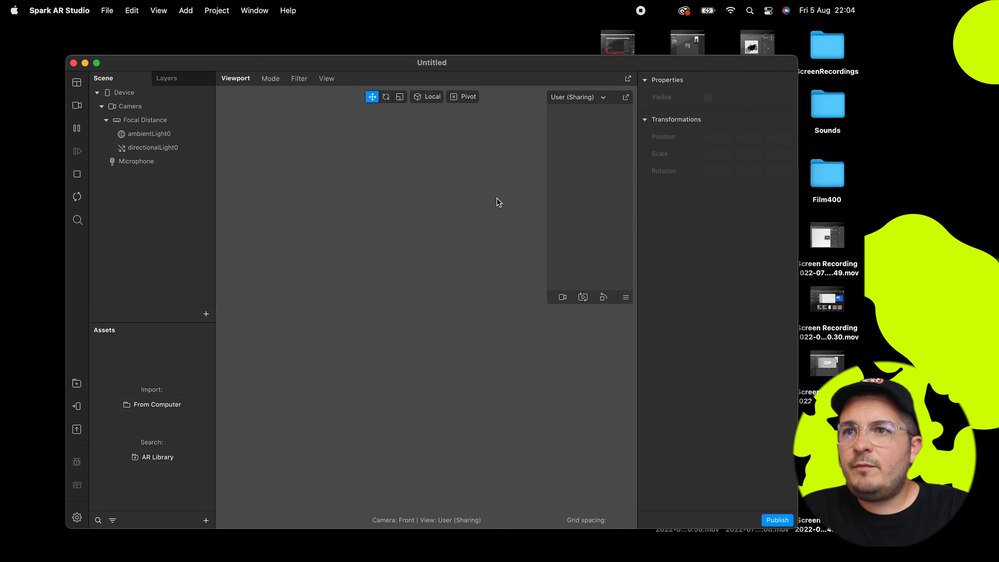
# Enlarge the project window and switch the real-time simulation to the video of the man in the green shirt.
pyautogui.doubleClick(487, 60)
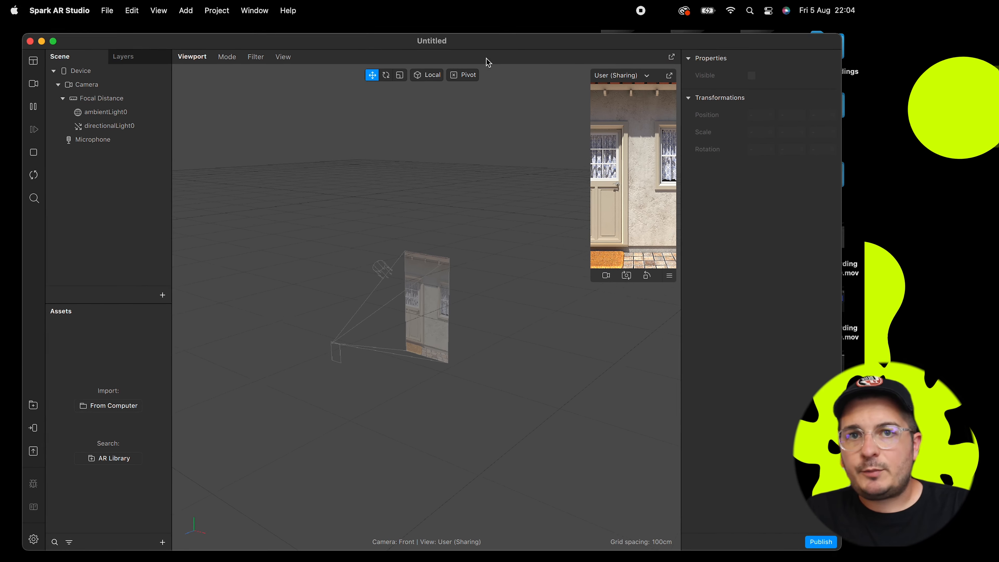
pyautogui.click(11, 72)
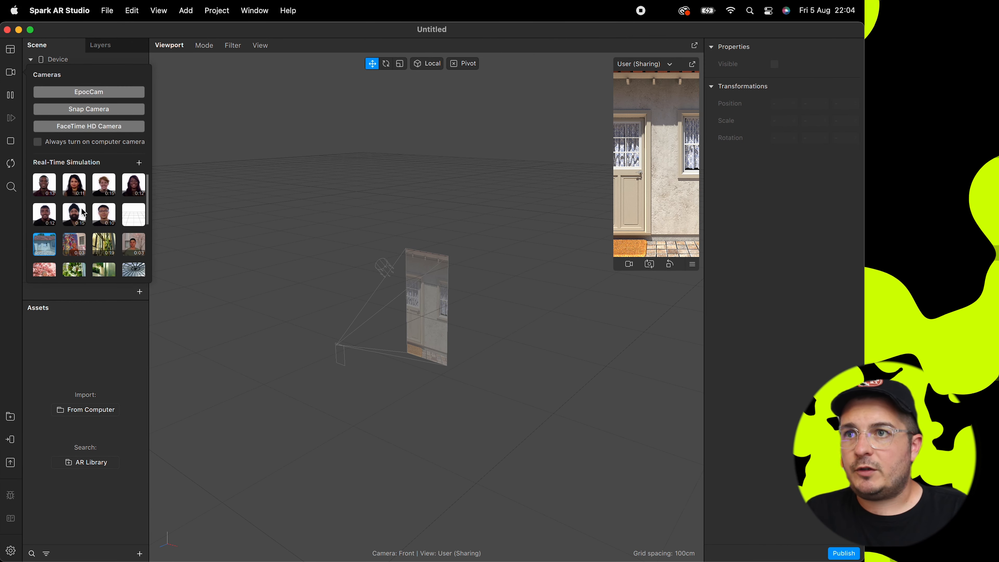
pyautogui.click(134, 248)
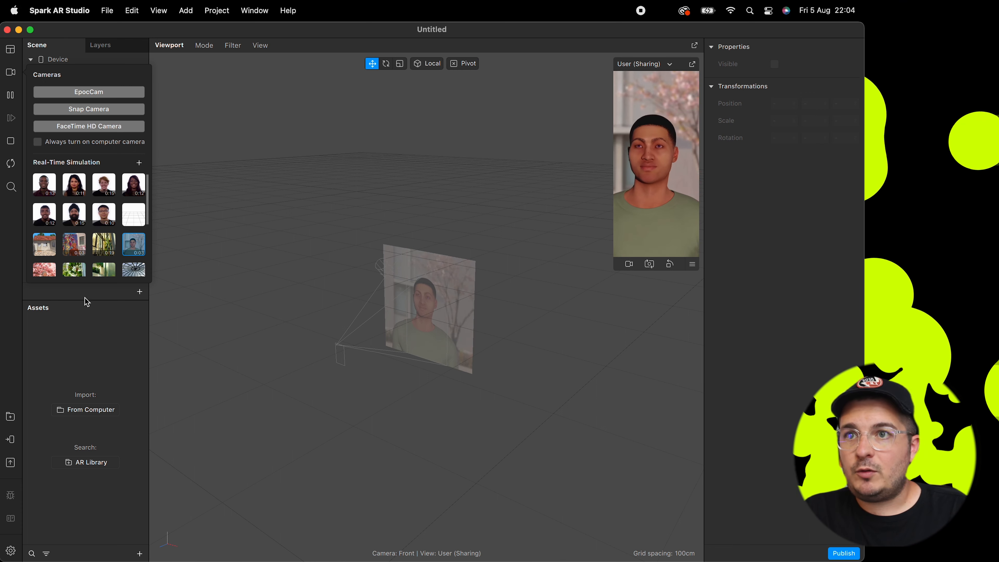
pyautogui.click(111, 318)
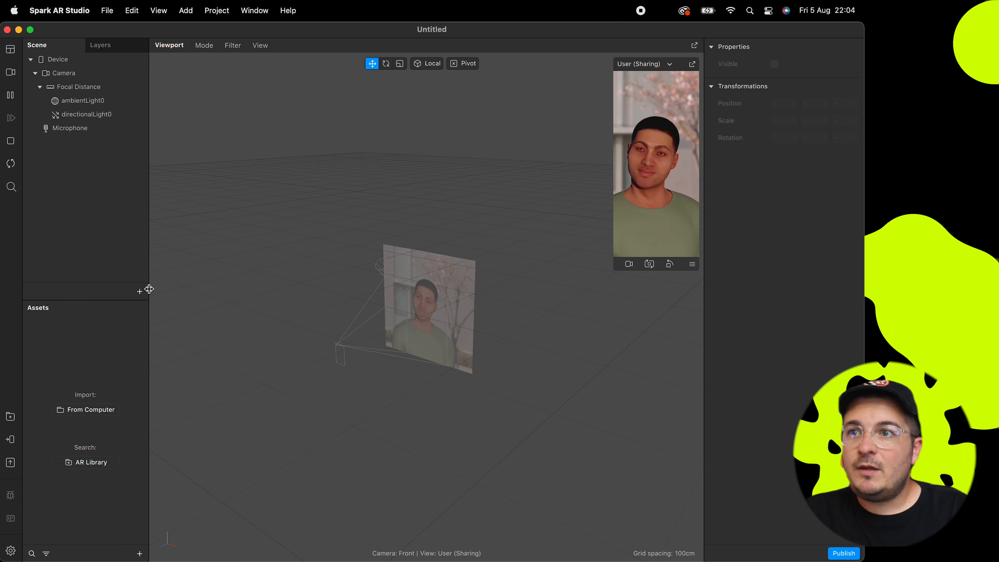
# Insert a 2D rectangle into the scene and make it fill the full width and height of the canvas.
pyautogui.click(140, 291)
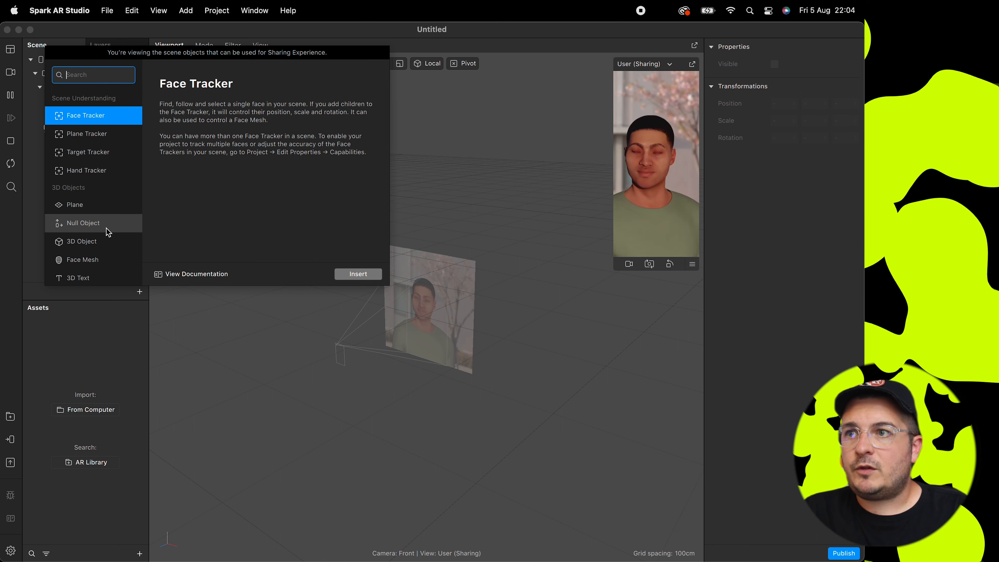
pyautogui.scroll(-6, 105, 231)
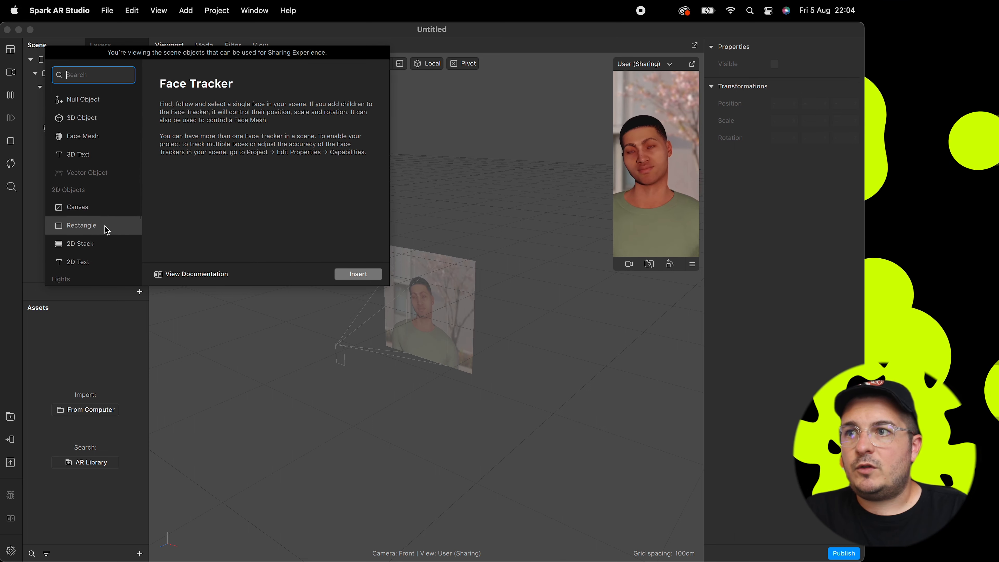
pyautogui.click(98, 224)
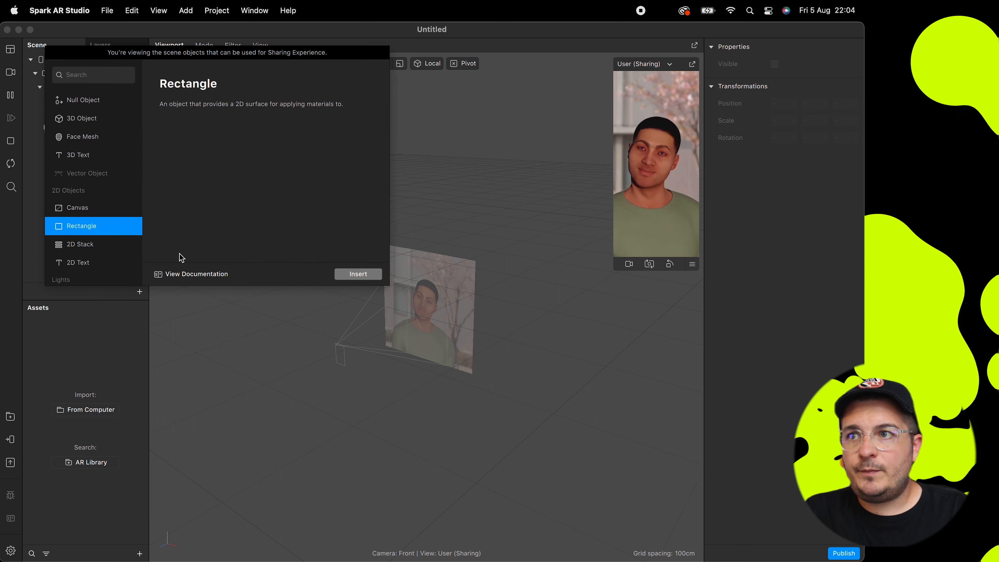
pyautogui.click(350, 276)
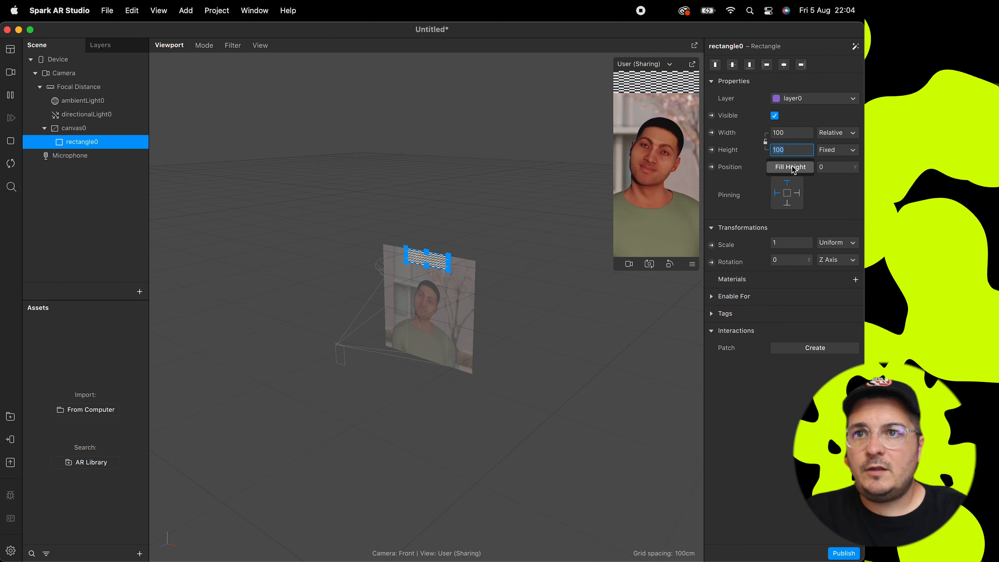
pyautogui.click(792, 167)
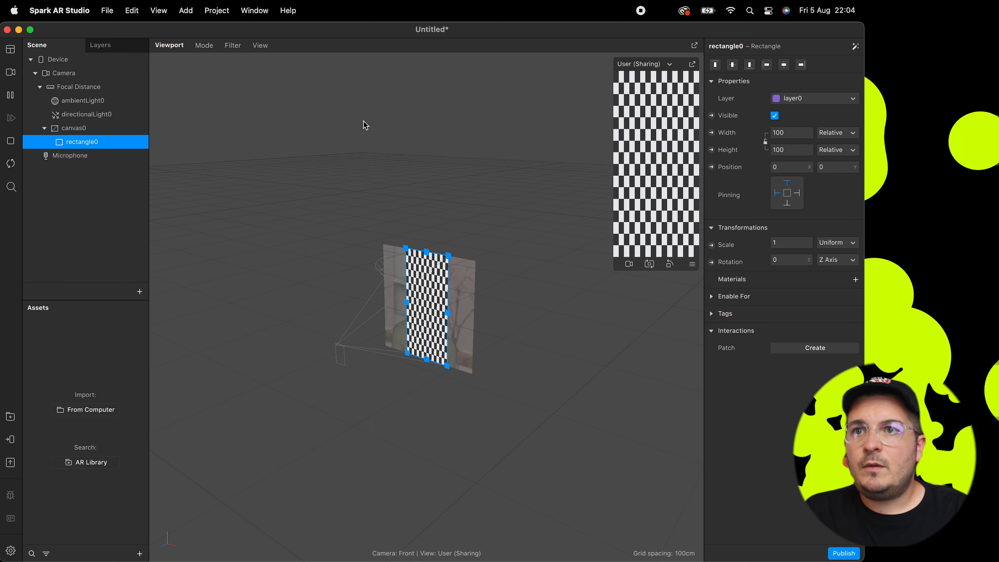
# Extract the camera's texture and add hair segmentation to the camera, removing Facebook as a platform.
pyautogui.click(52, 72)
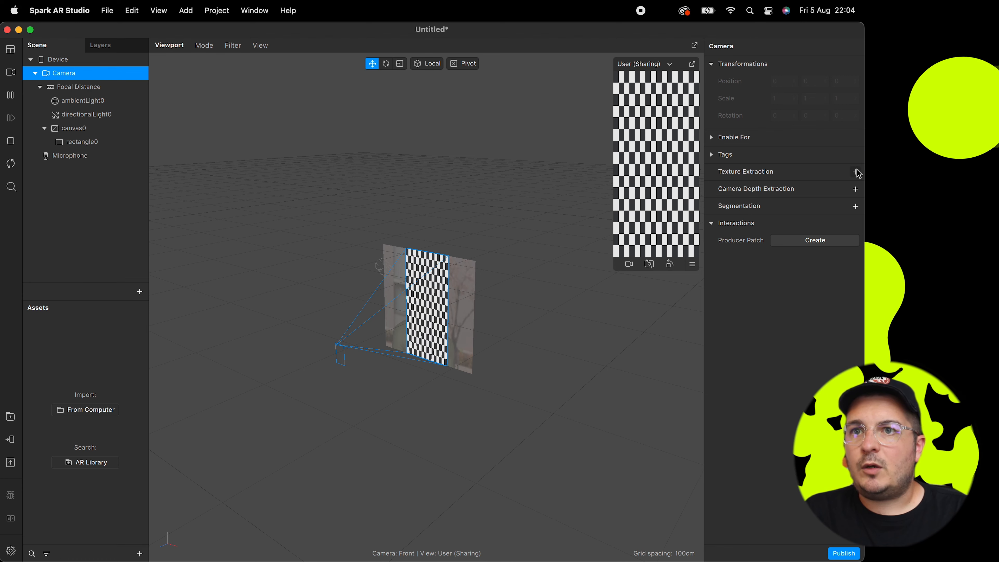
pyautogui.click(856, 206)
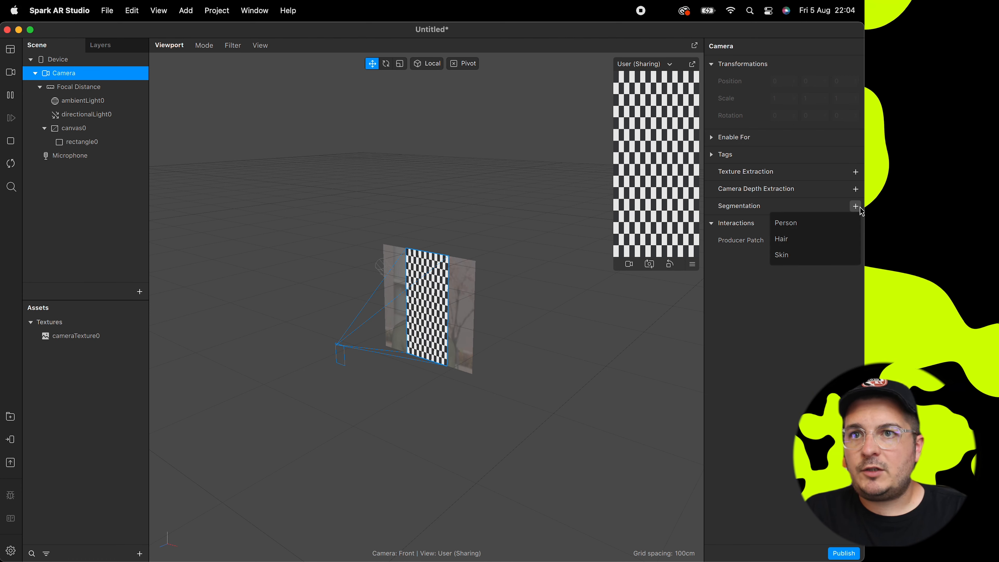
pyautogui.click(799, 238)
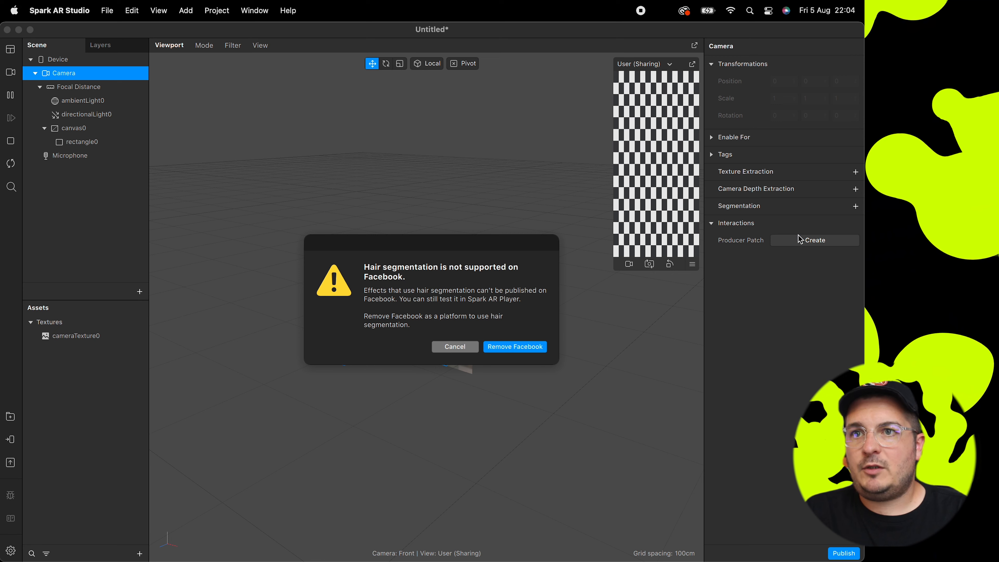
pyautogui.click(503, 347)
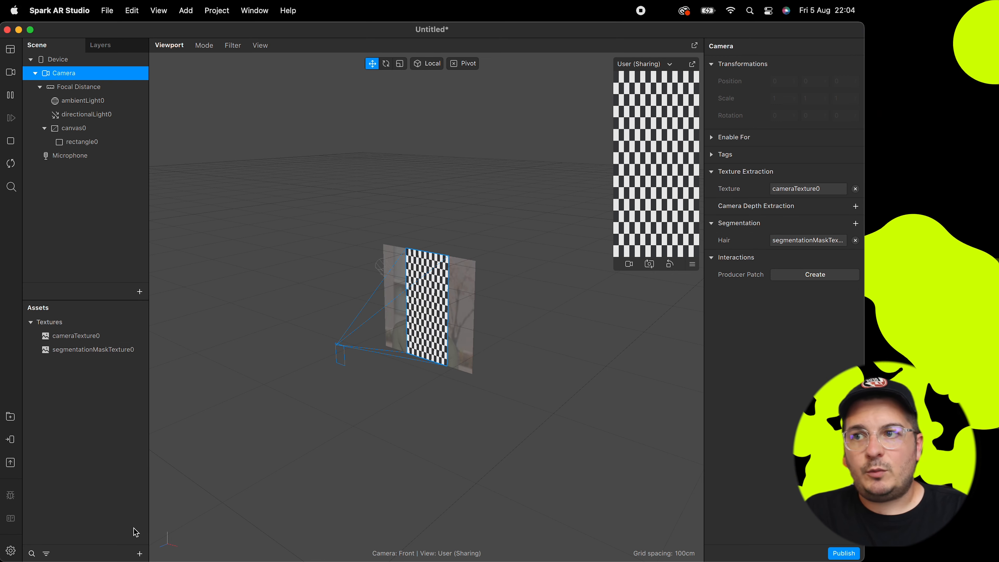
# Create a material named Hair and set its diffuse texture to cameraTexture0.
pyautogui.click(138, 555)
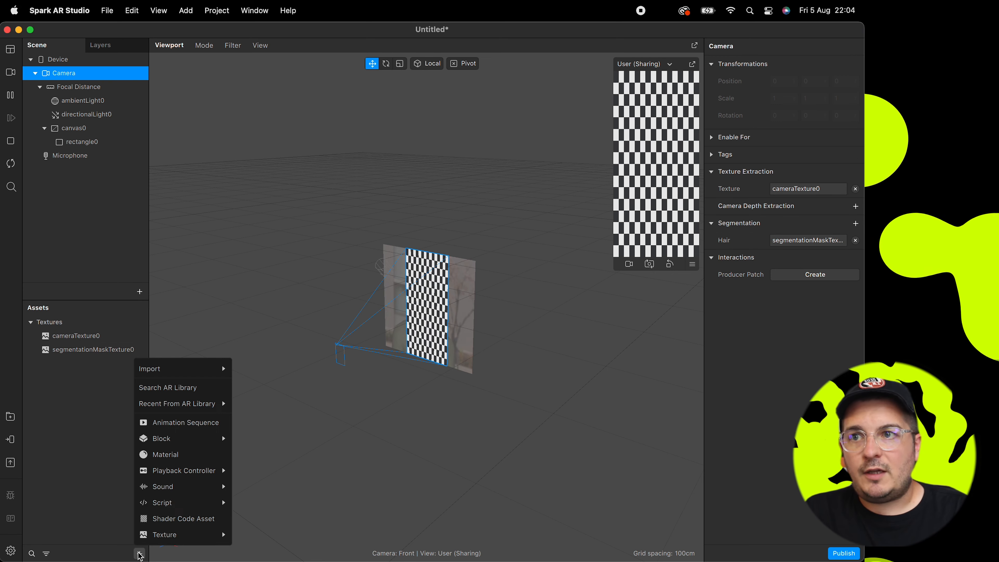
pyautogui.click(179, 449)
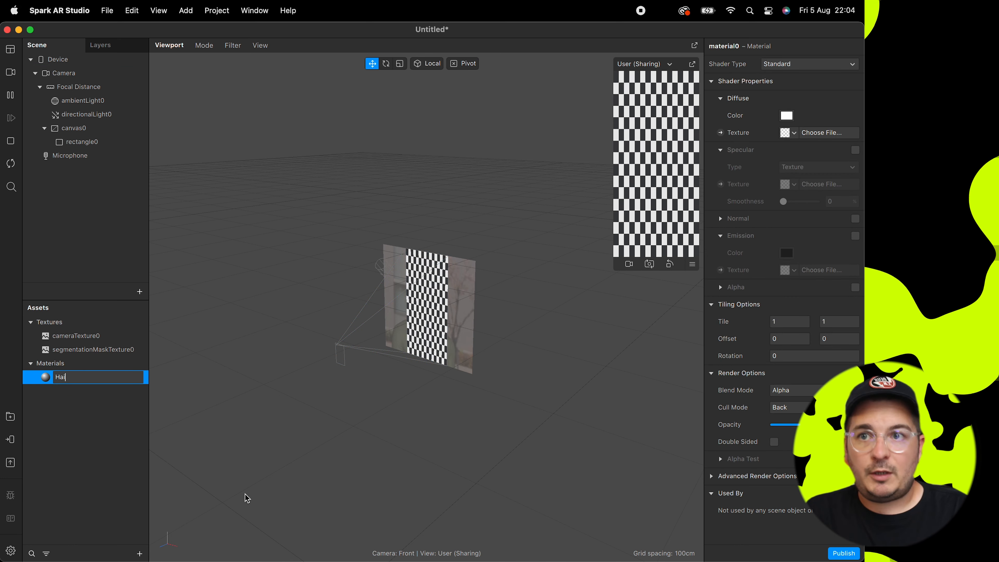
pyautogui.click(103, 405)
pyautogui.click(83, 376)
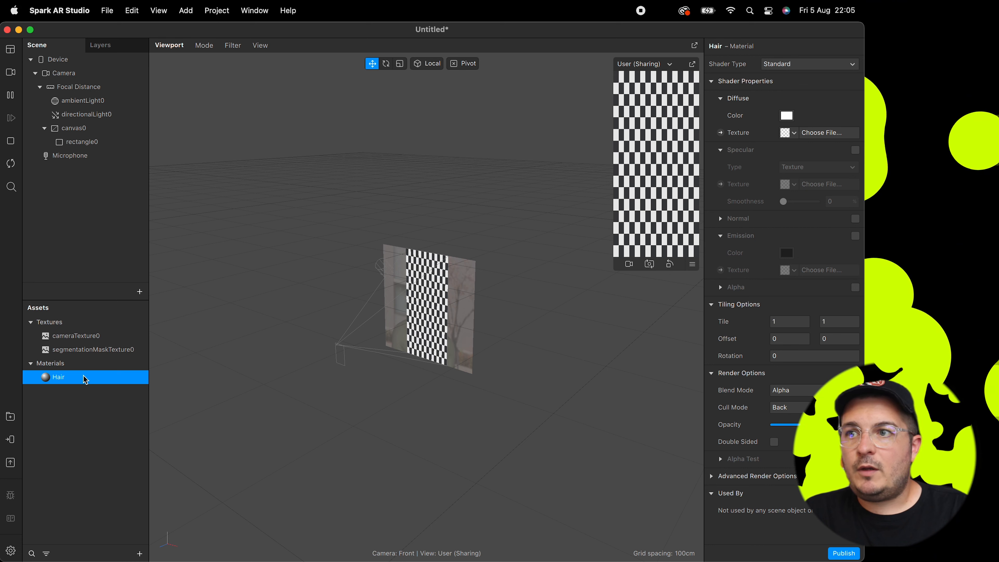
pyautogui.click(788, 134)
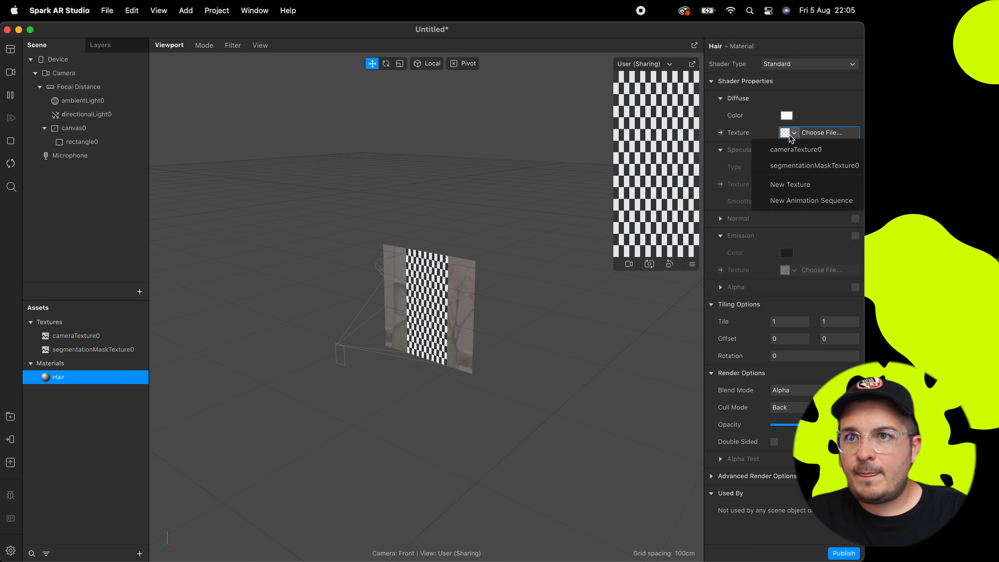
pyautogui.click(789, 150)
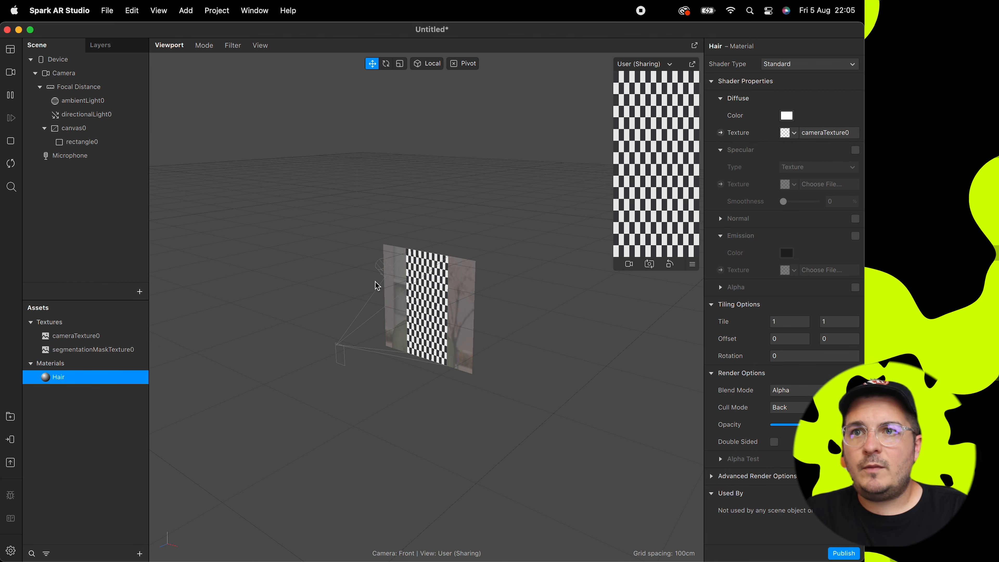
# Assign the Hair material to rectangle0.
pyautogui.click(81, 142)
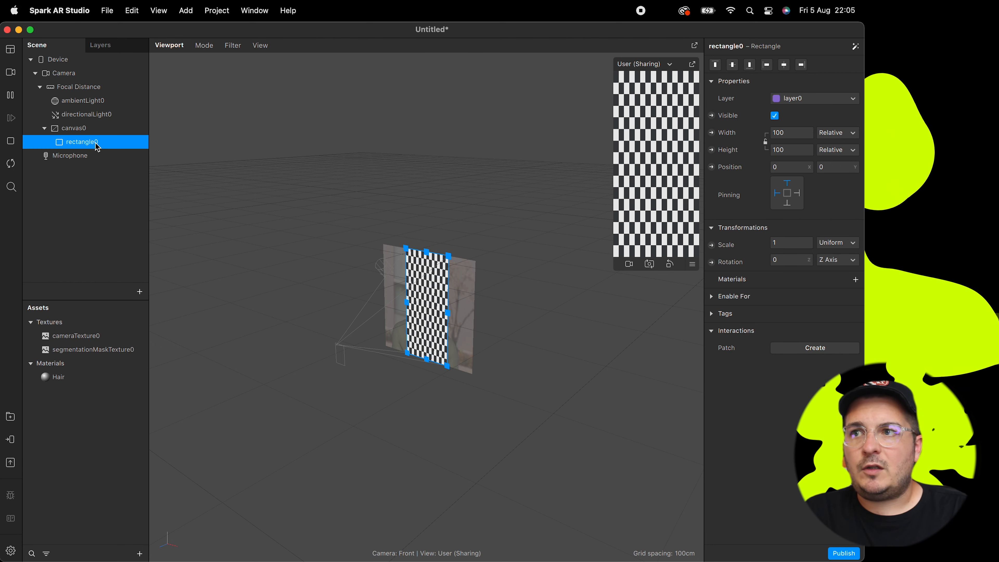
pyautogui.click(856, 279)
pyautogui.click(785, 292)
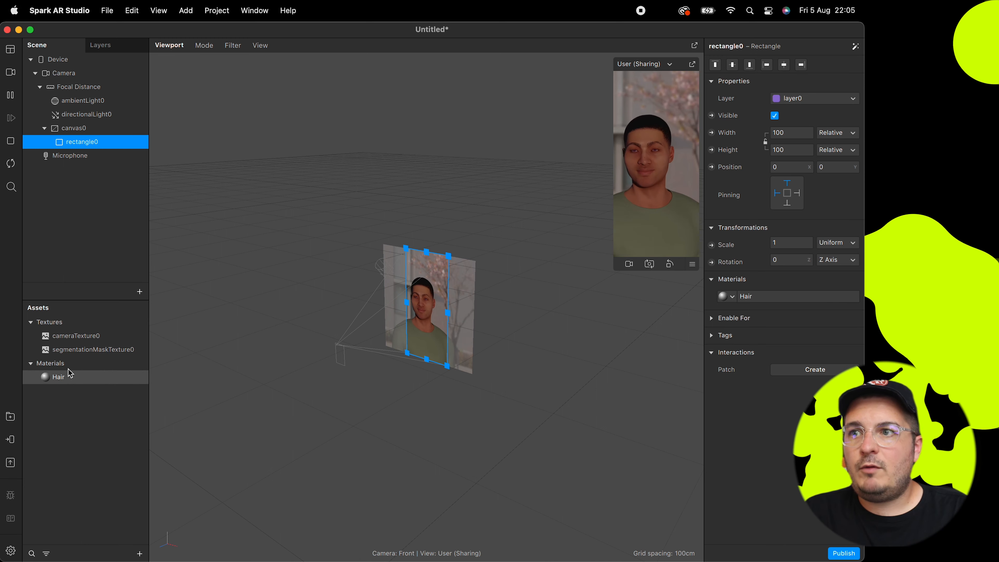
# Set the Hair material's diffuse color to a salmon red with about 45% saturation and its blend mode to Add.
pyautogui.click(60, 377)
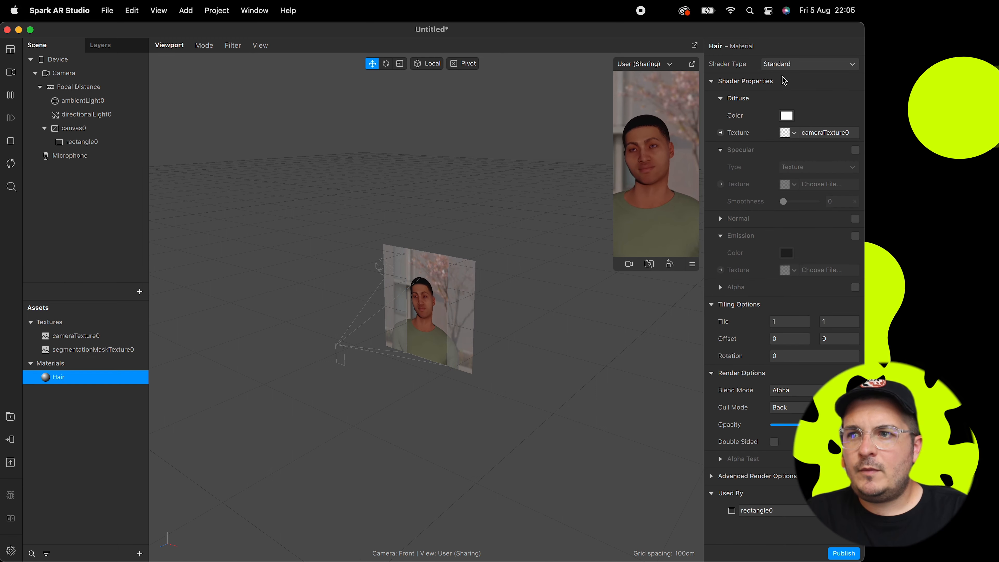
pyautogui.click(787, 115)
pyautogui.moveTo(73, 334); pyautogui.dragTo(47, 337)
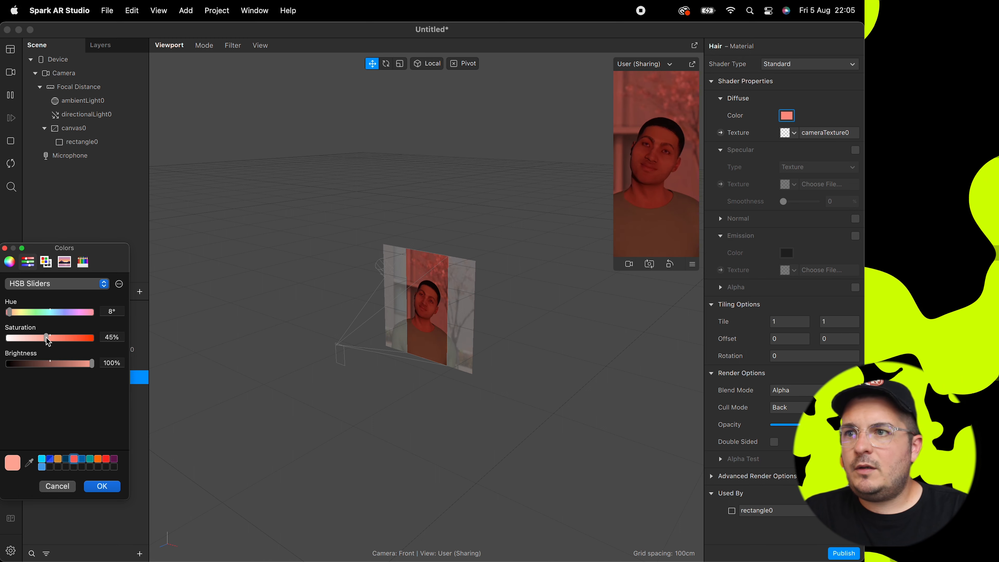
pyautogui.click(102, 487)
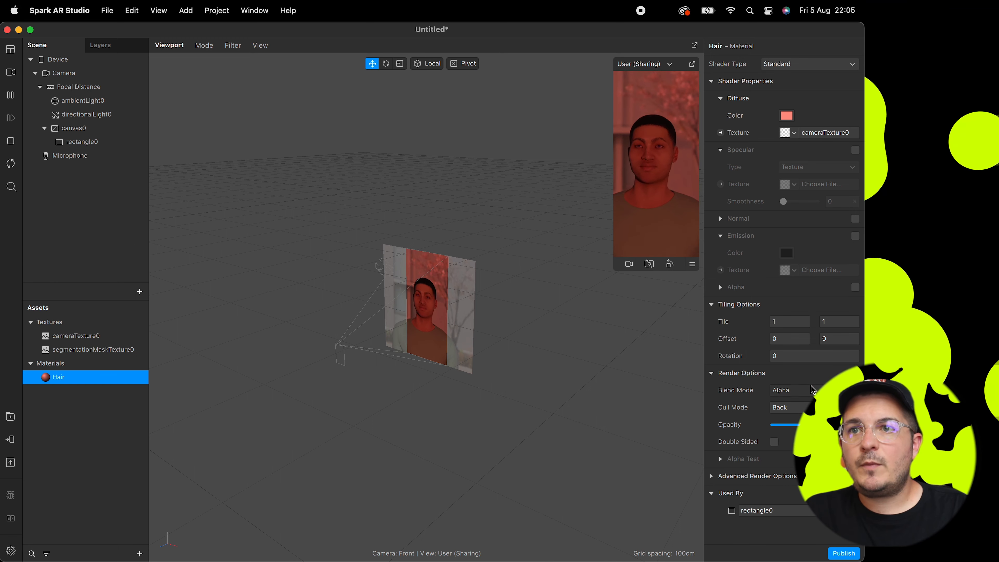
pyautogui.click(793, 391)
pyautogui.click(798, 393)
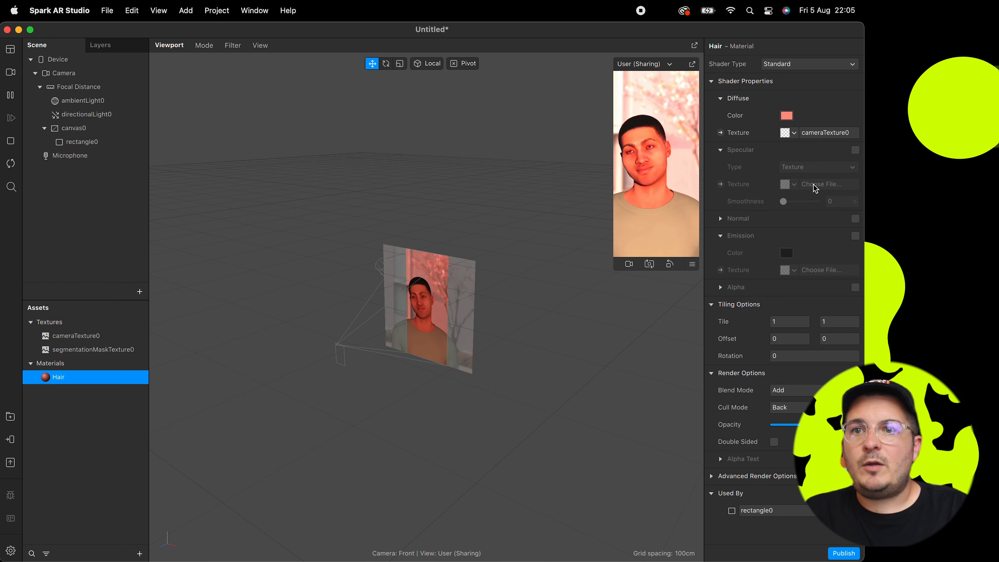
# Enable alpha on the Hair material and use segmentationMaskTexture0 as its alpha texture.
pyautogui.click(856, 288)
pyautogui.click(795, 322)
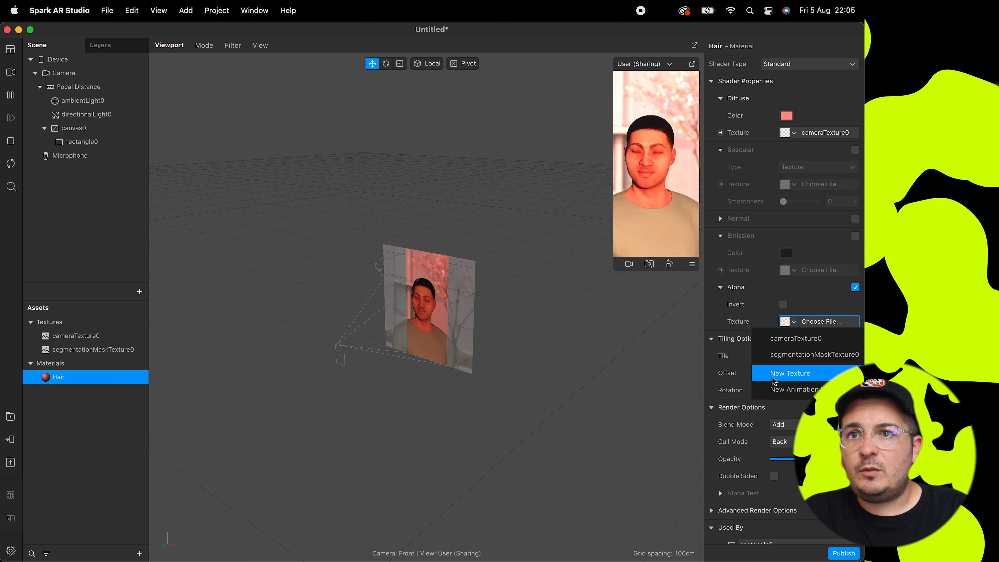
pyautogui.click(789, 356)
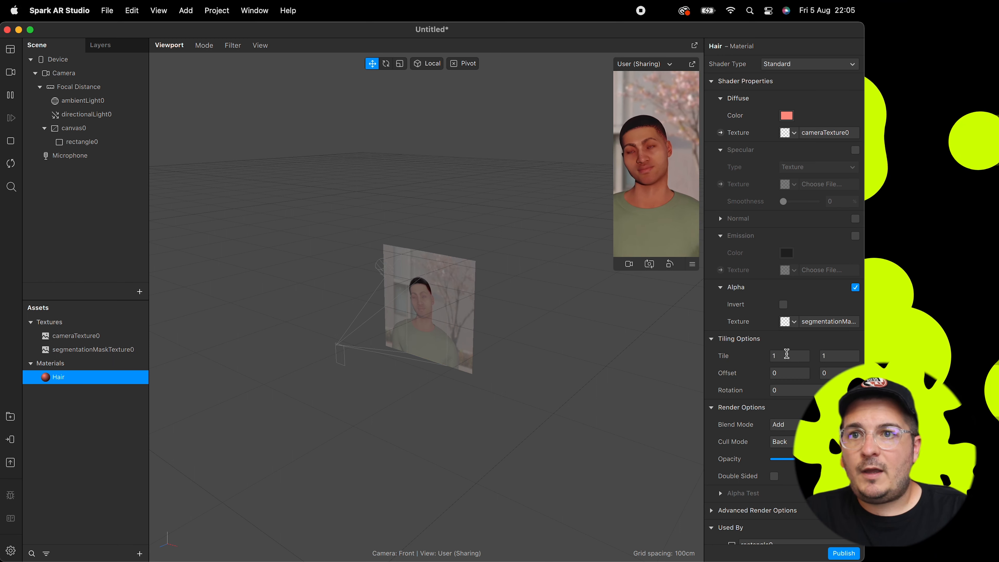
# Rename the segmentationMaskTexture0 asset to Hair.
pyautogui.click(66, 351)
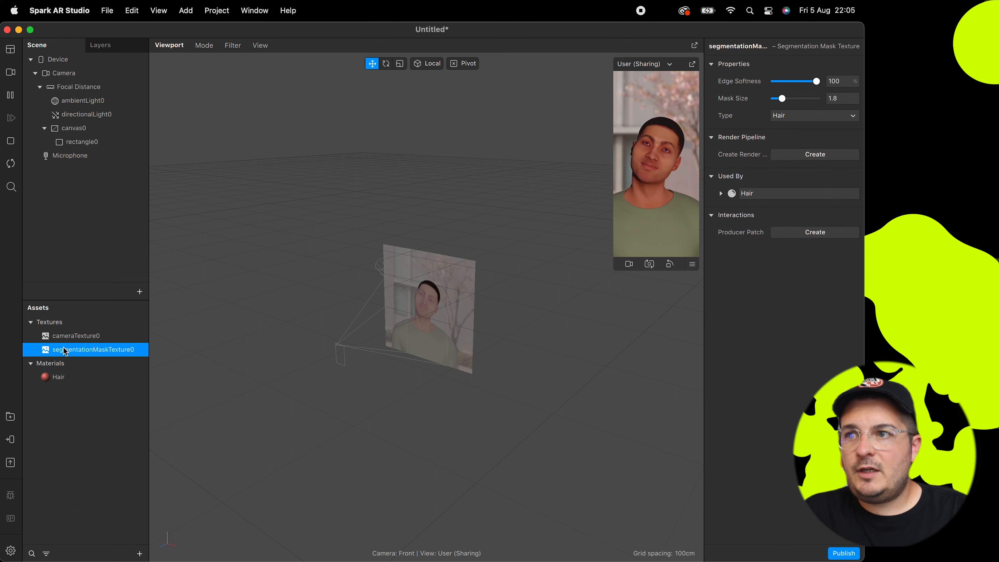
pyautogui.write('Hair')
pyautogui.press('Return')
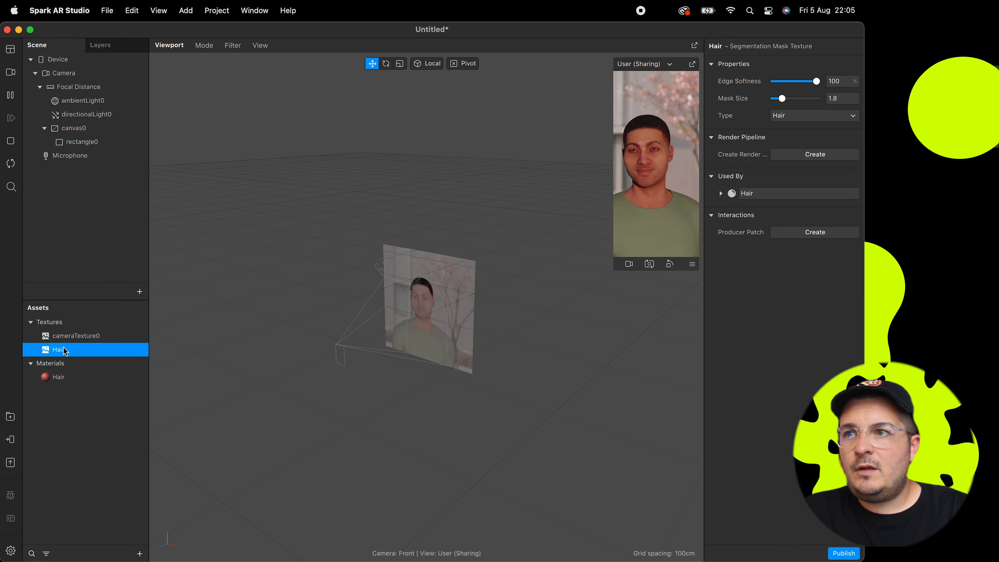
# Switch the real-time simulation to the person in front of the colorful mural and enlarge the preview to nearly full viewport height.
pyautogui.click(11, 72)
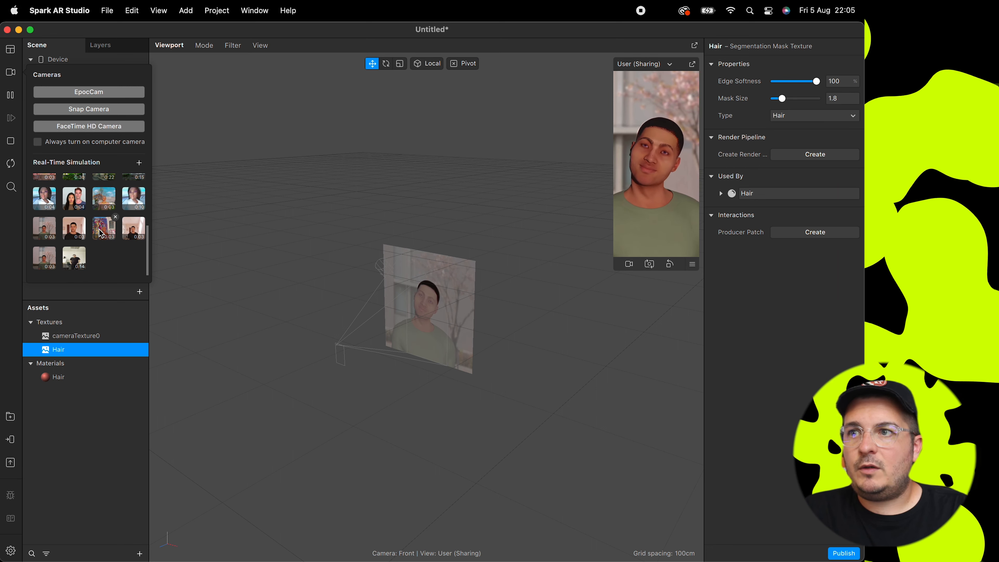
pyautogui.scroll(2, 102, 233)
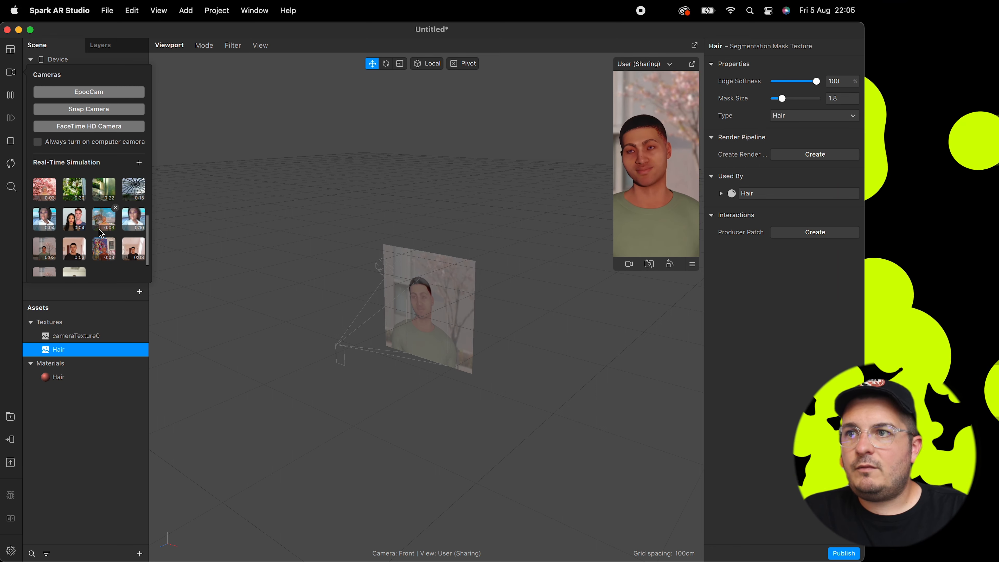
pyautogui.click(99, 229)
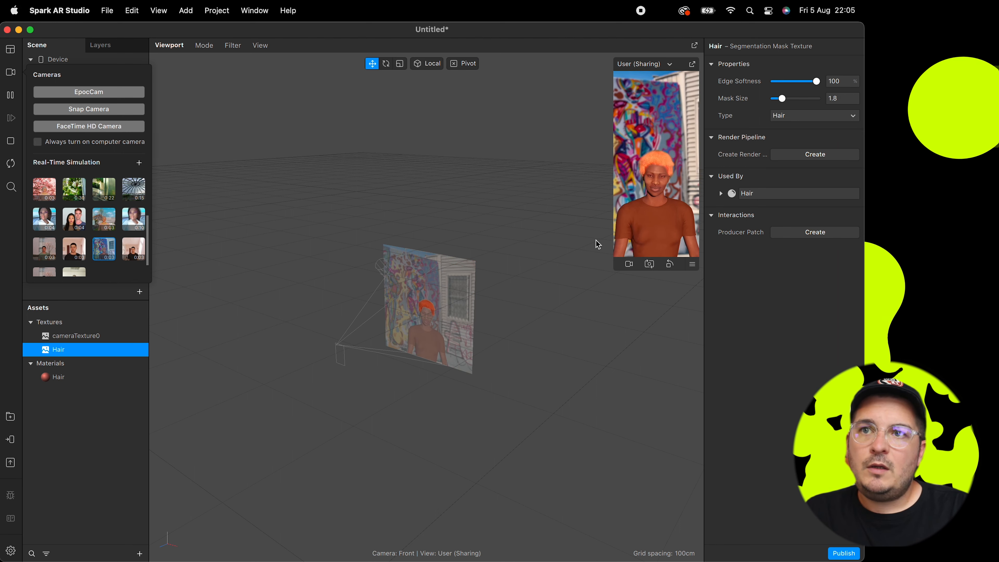
pyautogui.moveTo(615, 271); pyautogui.dragTo(387, 431)
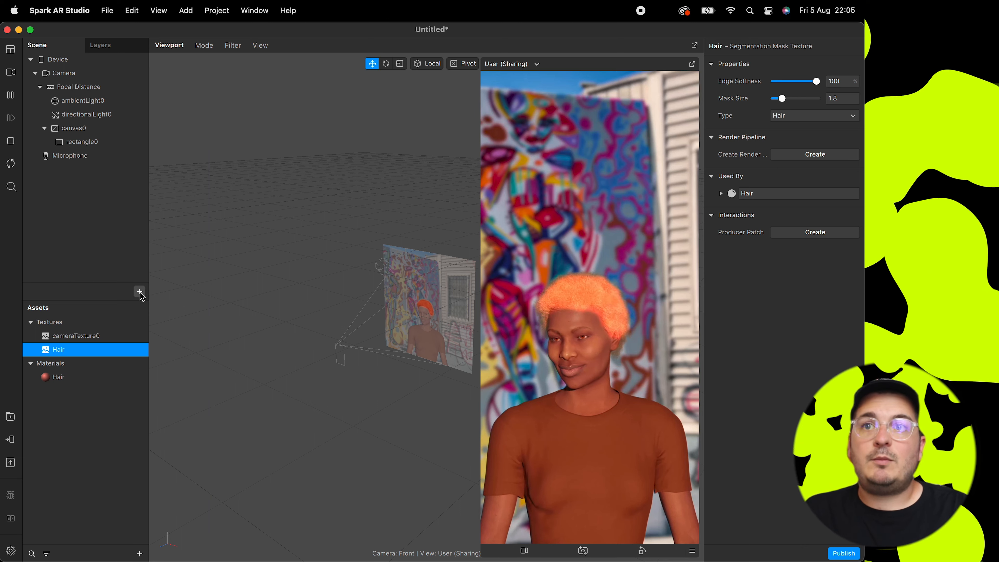
# Change the Hair material's shader type to Flat.
pyautogui.click(97, 380)
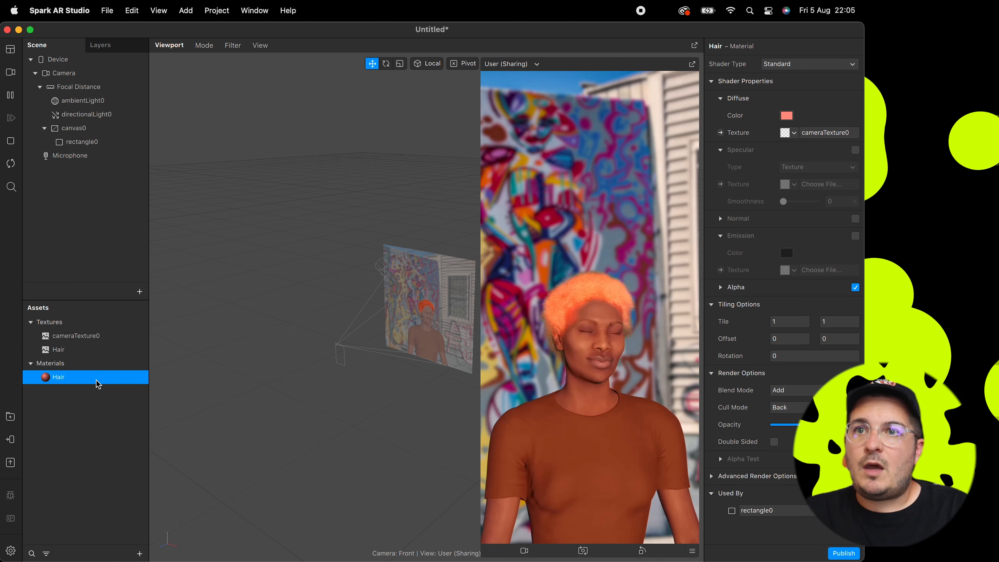
pyautogui.click(807, 63)
pyautogui.click(803, 67)
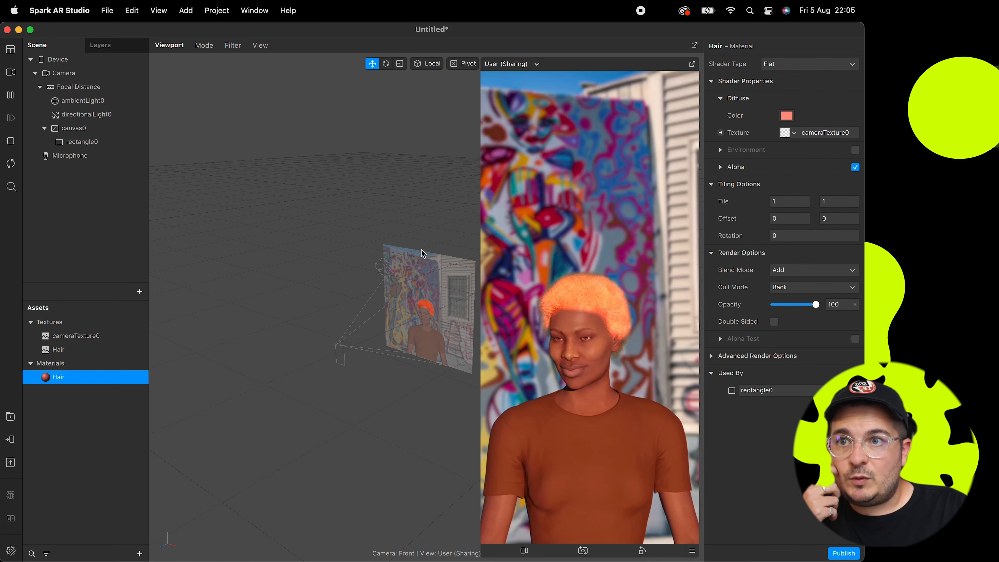
# Set the Hair segmentation mask texture's mask size to 2.3 and its edge softness to 100%.
pyautogui.click(90, 352)
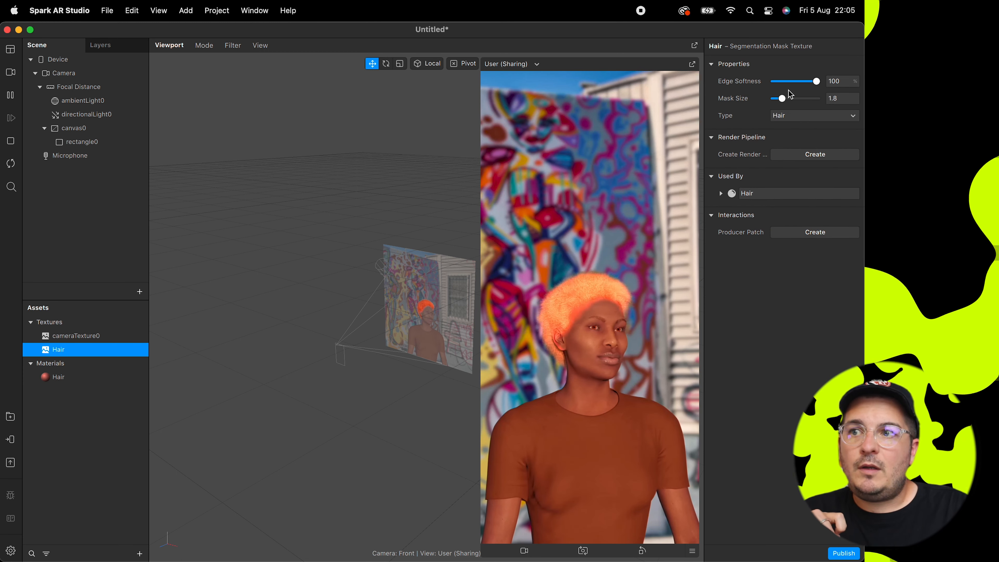
pyautogui.moveTo(805, 98)
pyautogui.mouseDown()
pyautogui.moveTo(774, 99)
pyautogui.moveTo(786, 100)
pyautogui.mouseUp()
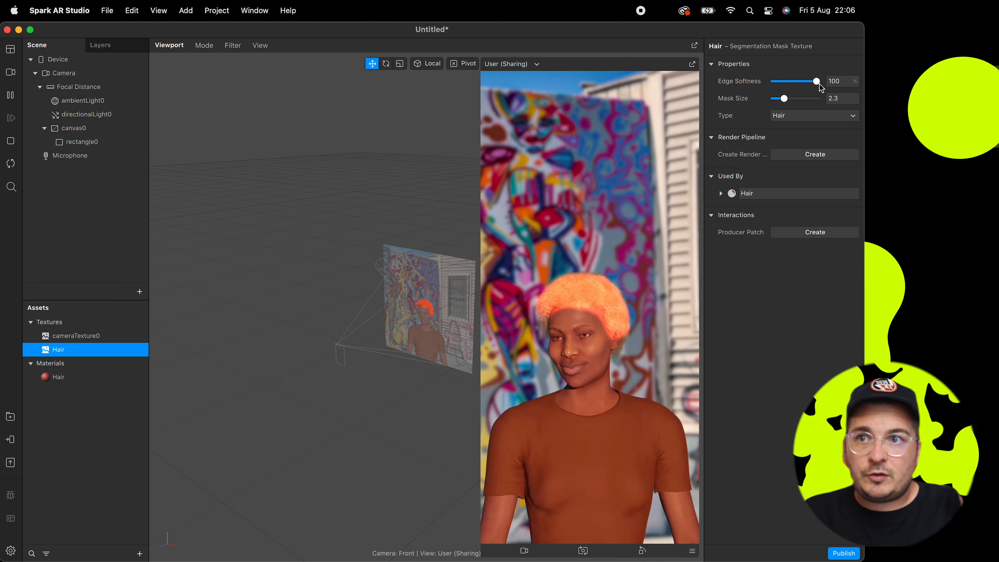
pyautogui.moveTo(817, 82)
pyautogui.mouseDown()
pyautogui.moveTo(755, 93)
pyautogui.moveTo(834, 84)
pyautogui.mouseUp()
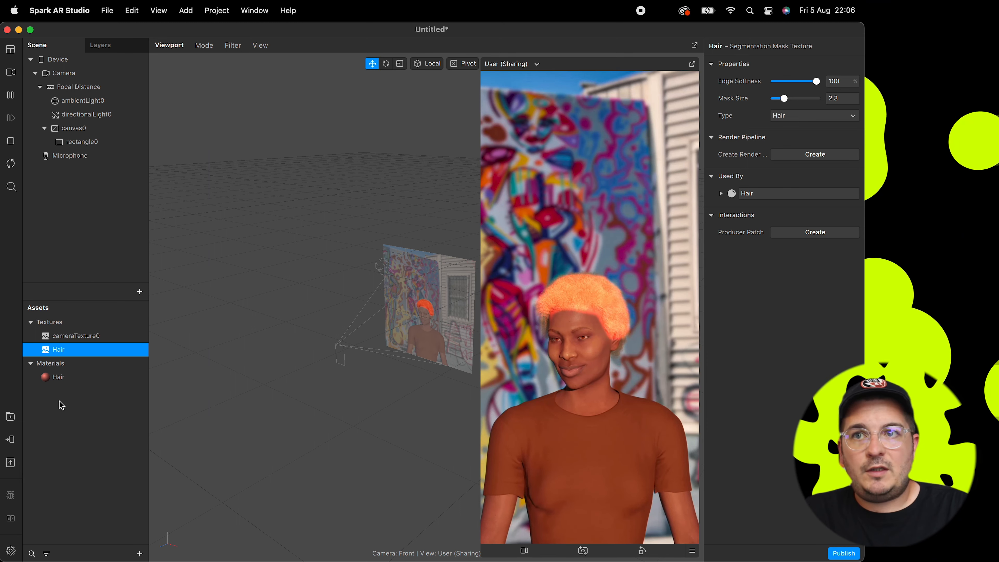
# Try the Multiply blend mode on the Hair material.
pyautogui.click(733, 192)
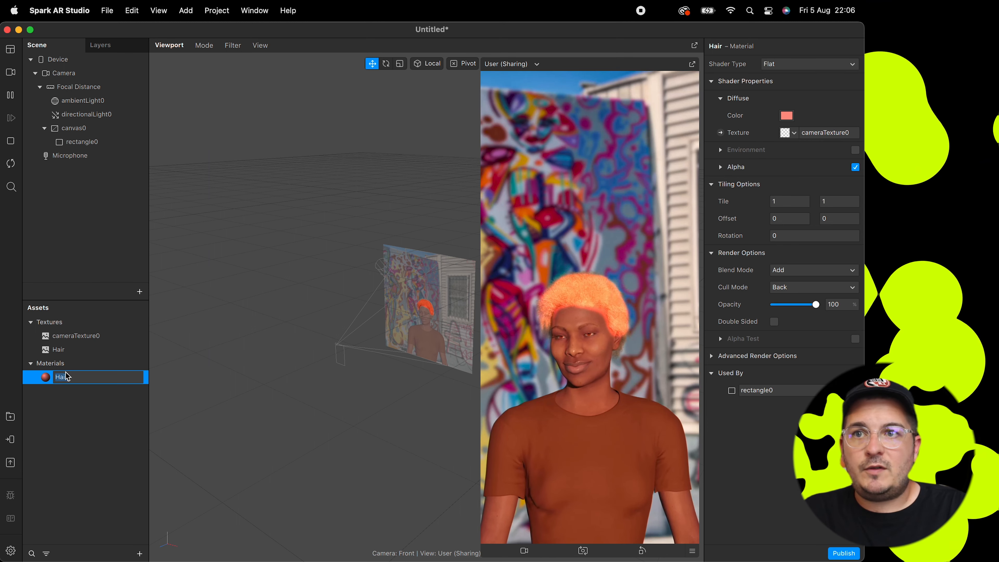
pyautogui.click(821, 270)
pyautogui.click(810, 318)
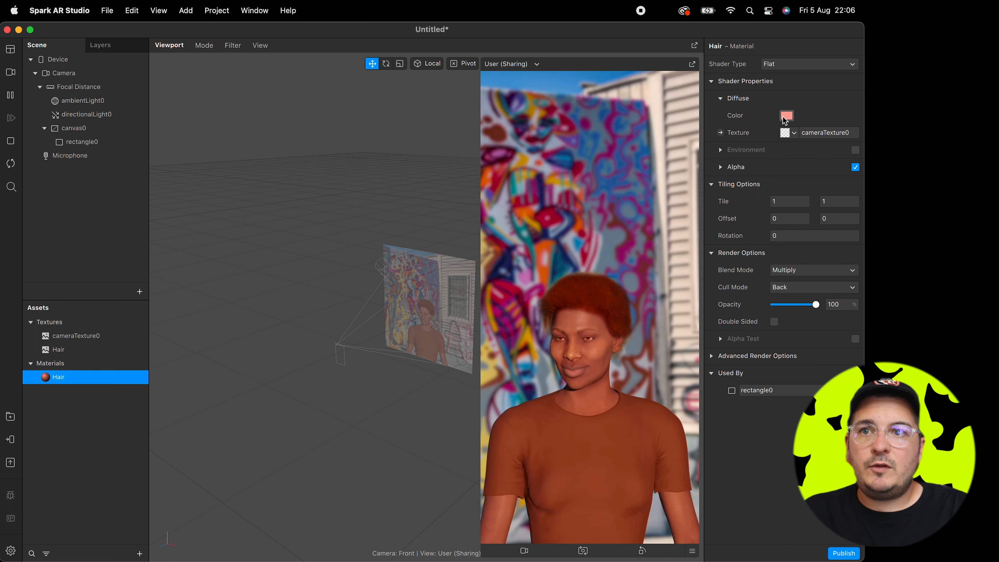
# Preview the Hair material's diffuse color at hues 218° and 322°, and discard the color change.
pyautogui.click(786, 116)
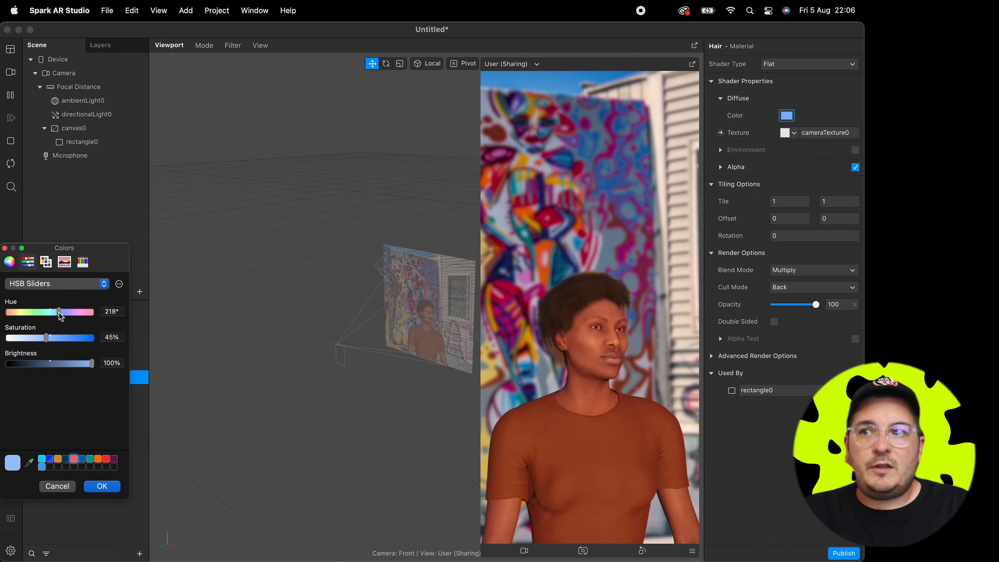
pyautogui.moveTo(62, 312); pyautogui.dragTo(84, 314)
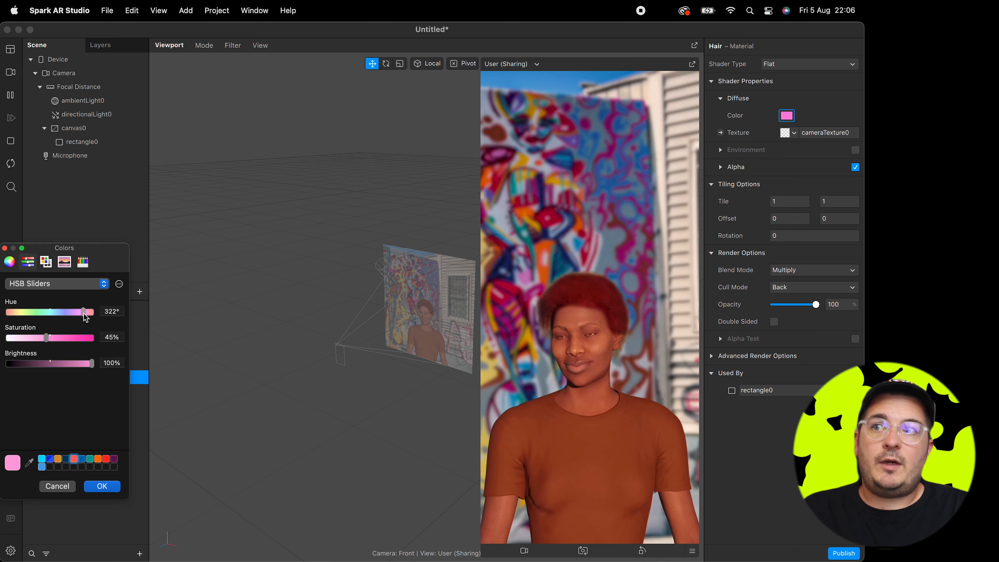
pyautogui.click(72, 489)
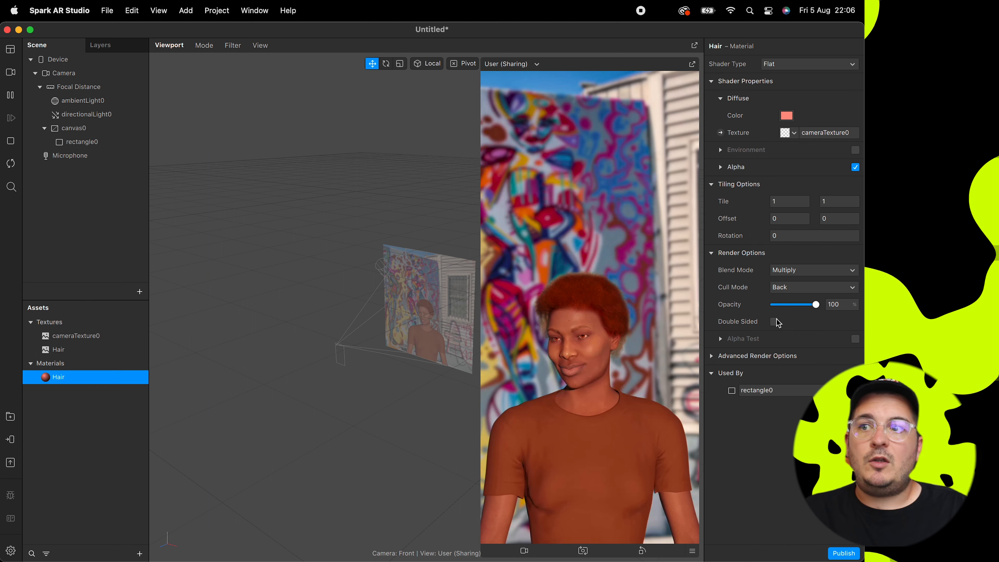
# Expand the Hair material's advanced render options and set its blend mode to Screen.
pyautogui.click(721, 356)
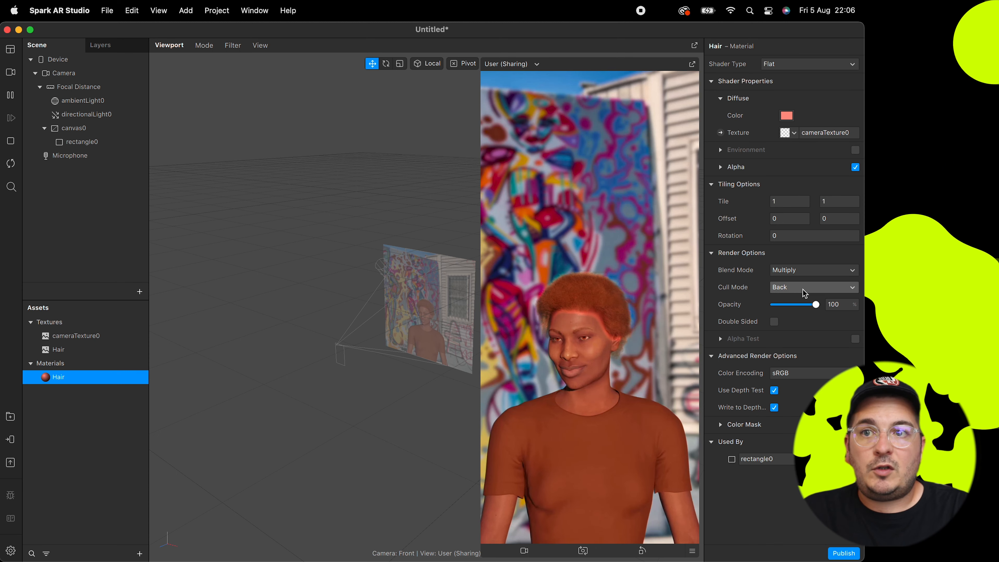
pyautogui.click(810, 274)
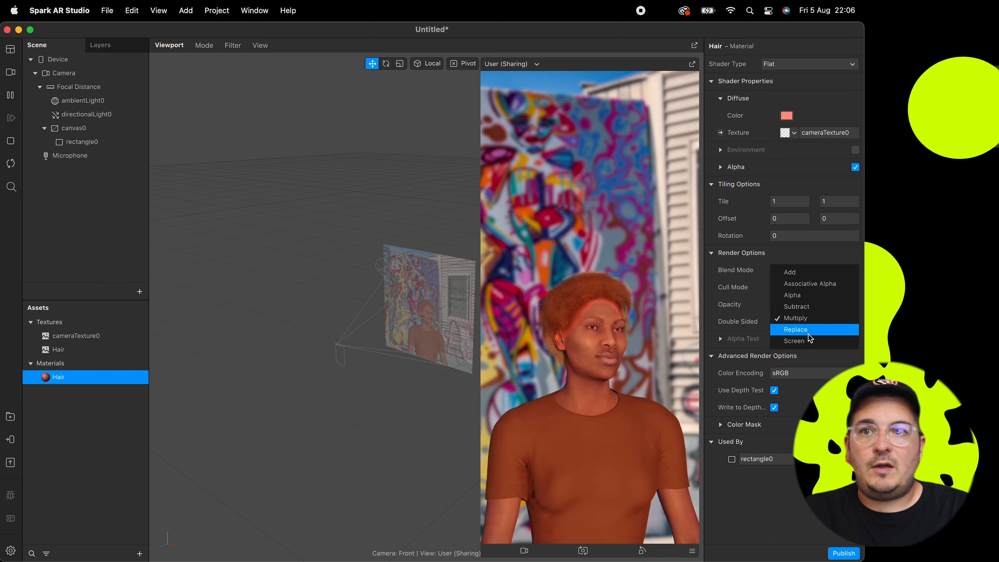
pyautogui.click(799, 340)
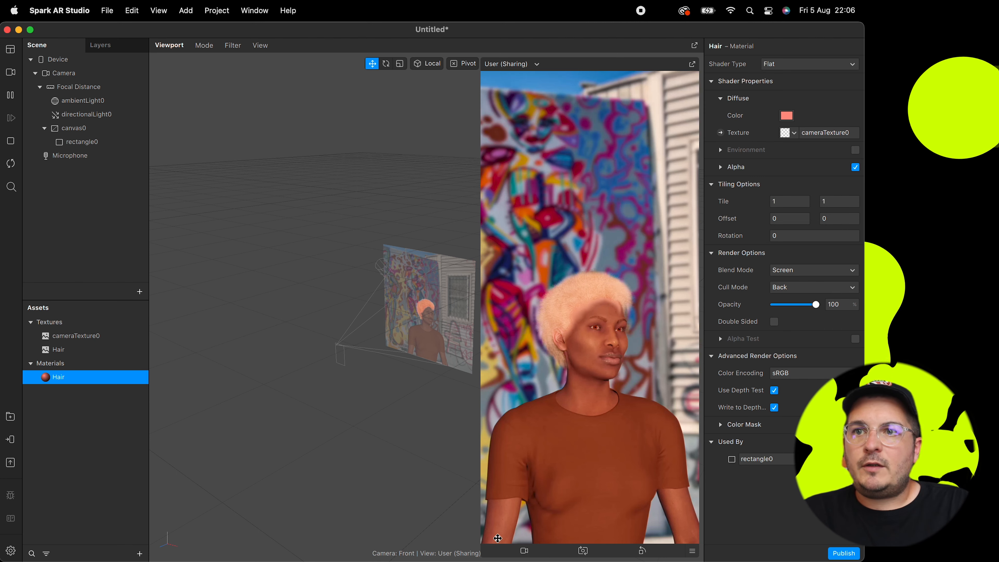
# Open the Patch Editor and import the Insta X-Ray patch from the Shaders collection of the AR Library.
pyautogui.press('alt+super+p')
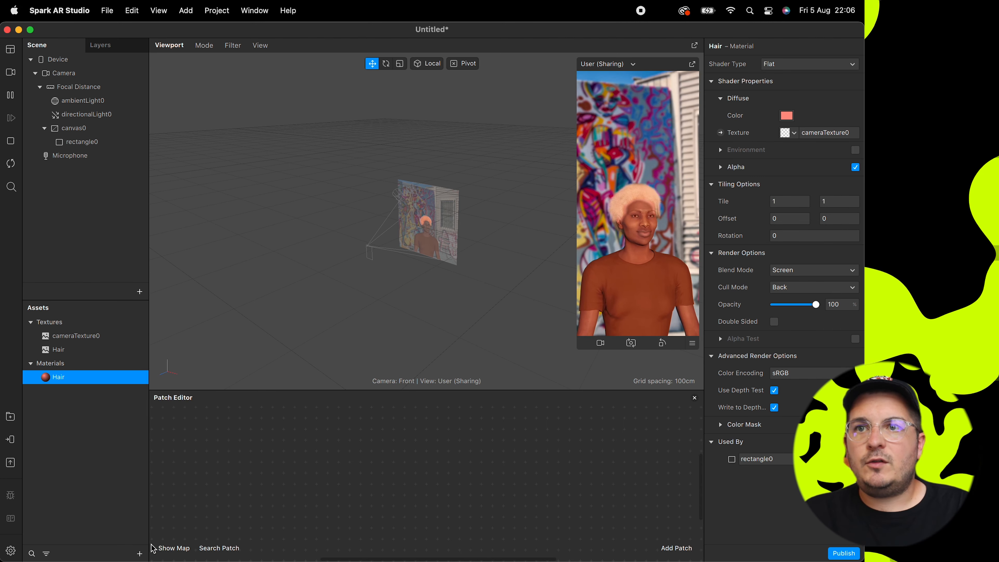
pyautogui.click(140, 554)
pyautogui.click(190, 387)
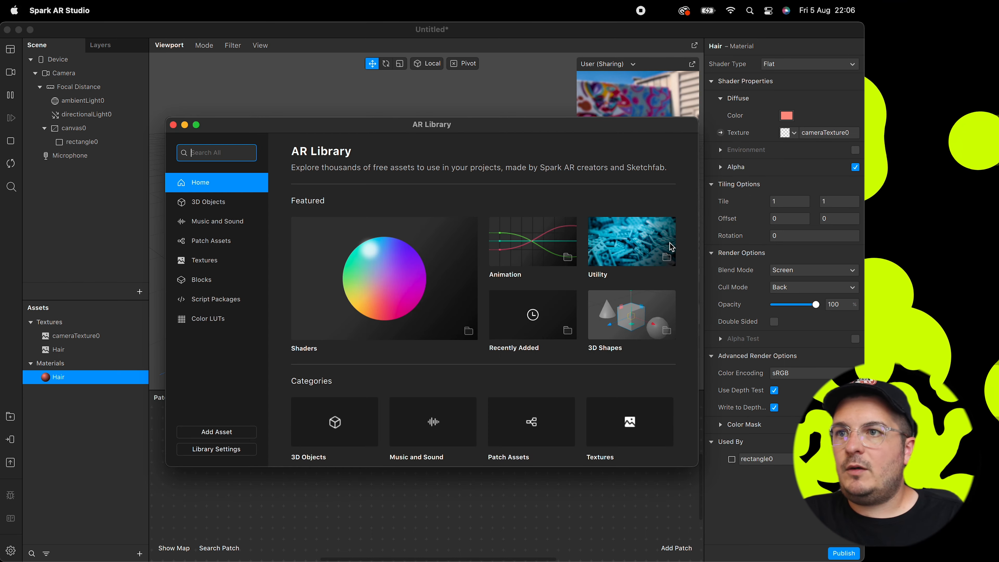
pyautogui.click(457, 276)
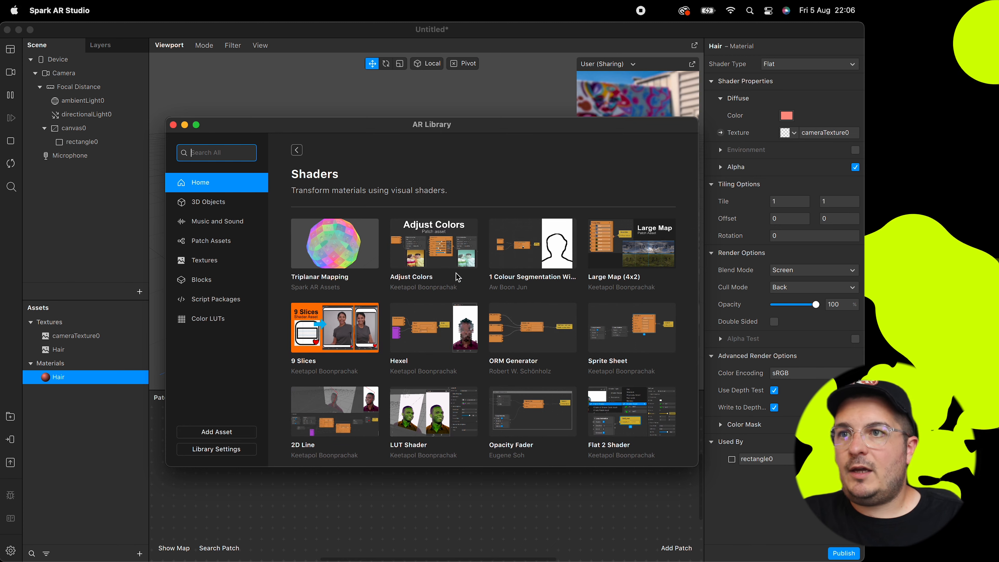
pyautogui.scroll(-5, 458, 277)
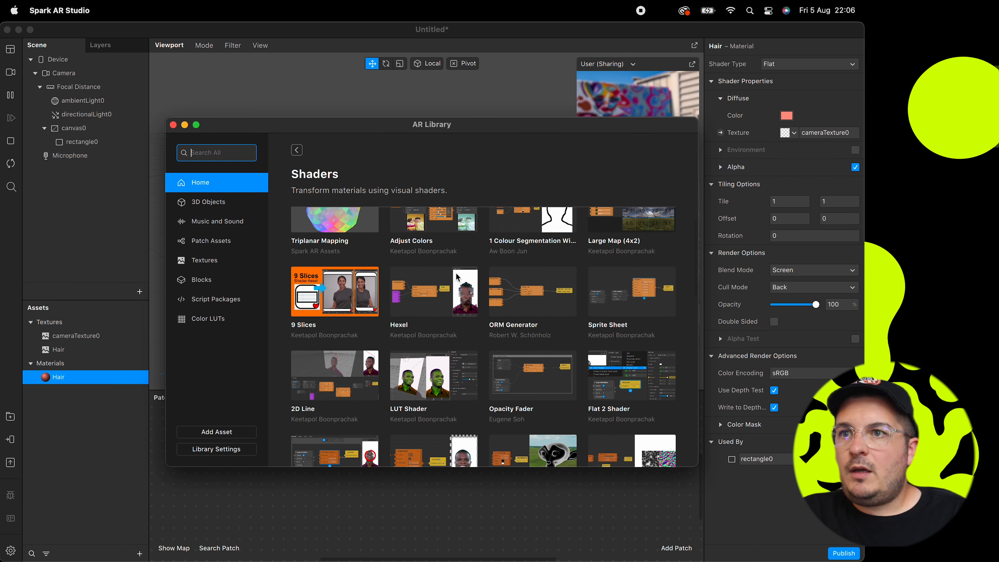
pyautogui.scroll(-2, 457, 276)
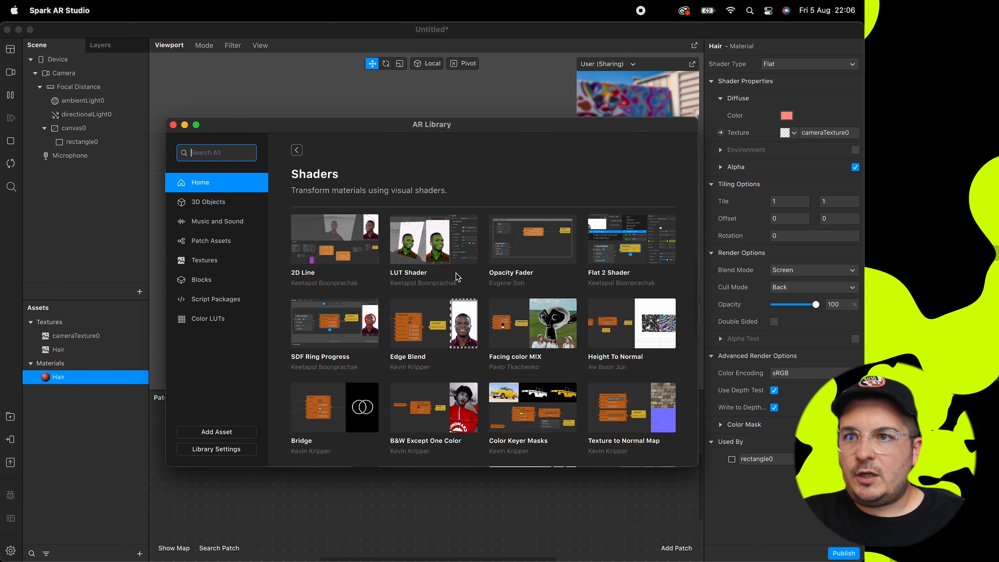
pyautogui.scroll(-4, 457, 277)
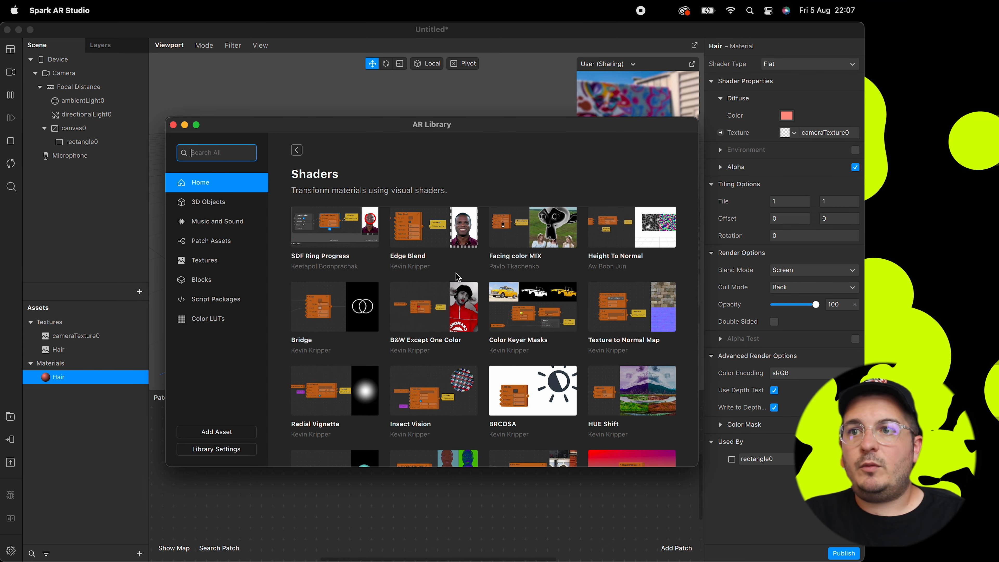
pyautogui.scroll(-1, 457, 276)
pyautogui.scroll(-7, 458, 277)
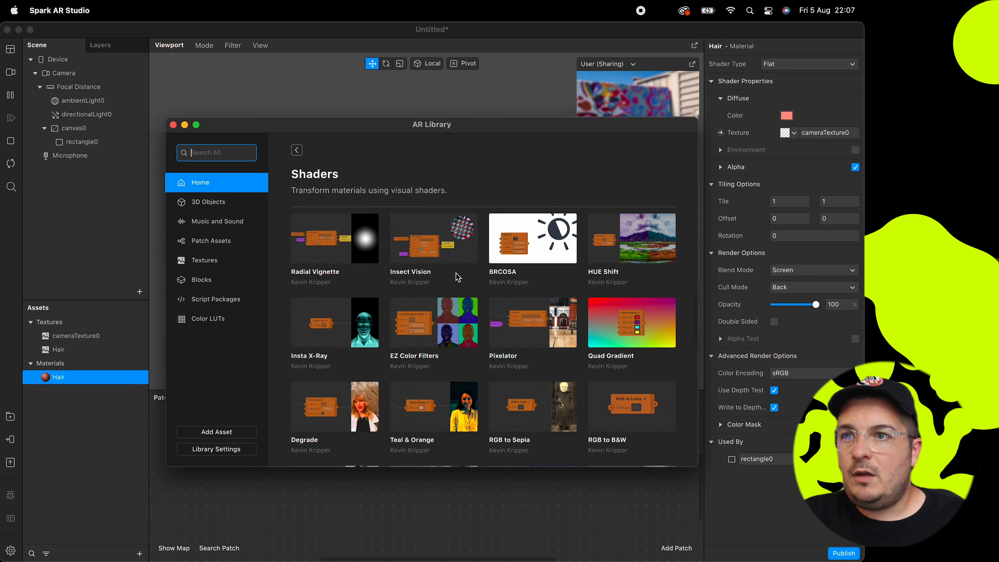
pyautogui.scroll(-3, 458, 277)
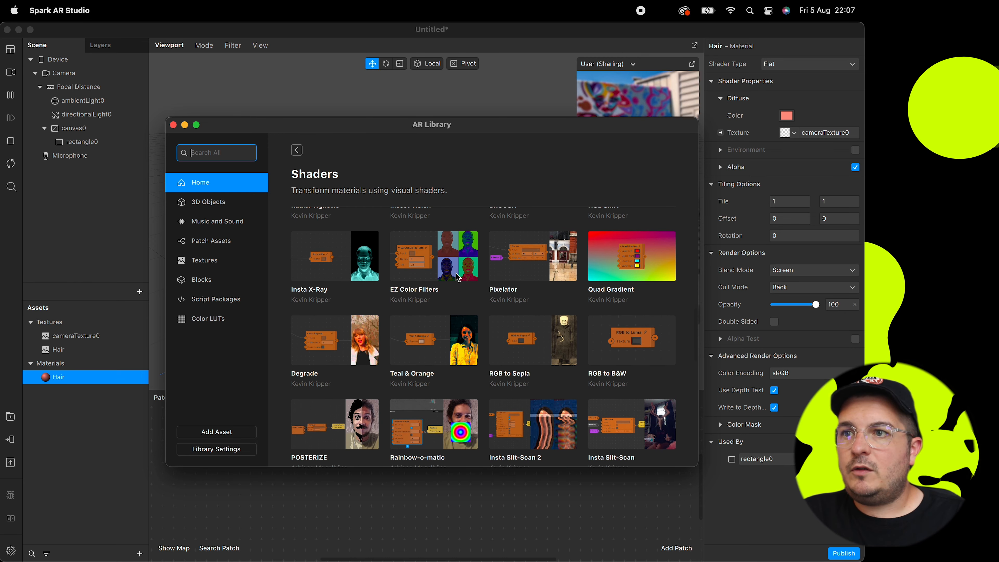
pyautogui.scroll(-1, 458, 276)
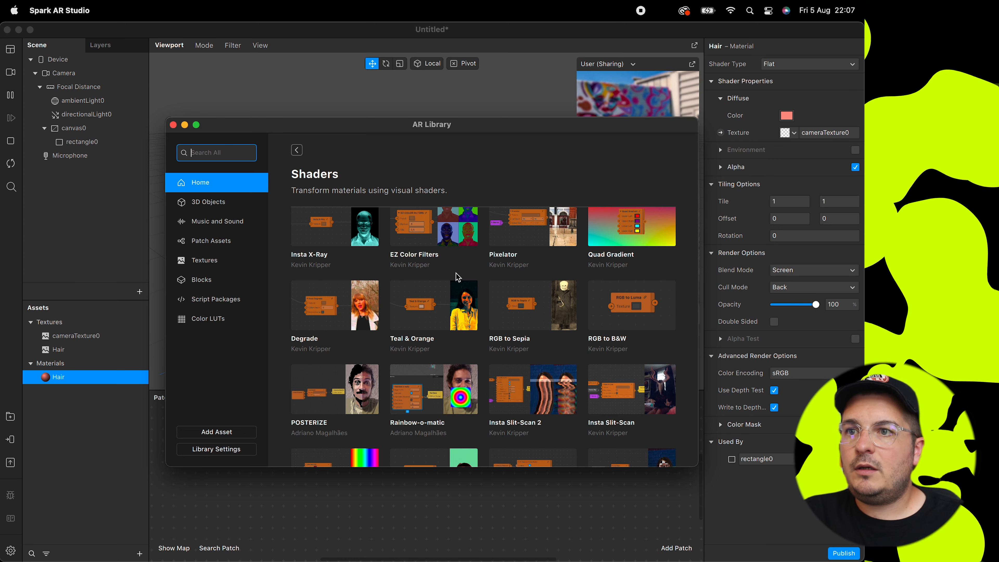
pyautogui.click(351, 244)
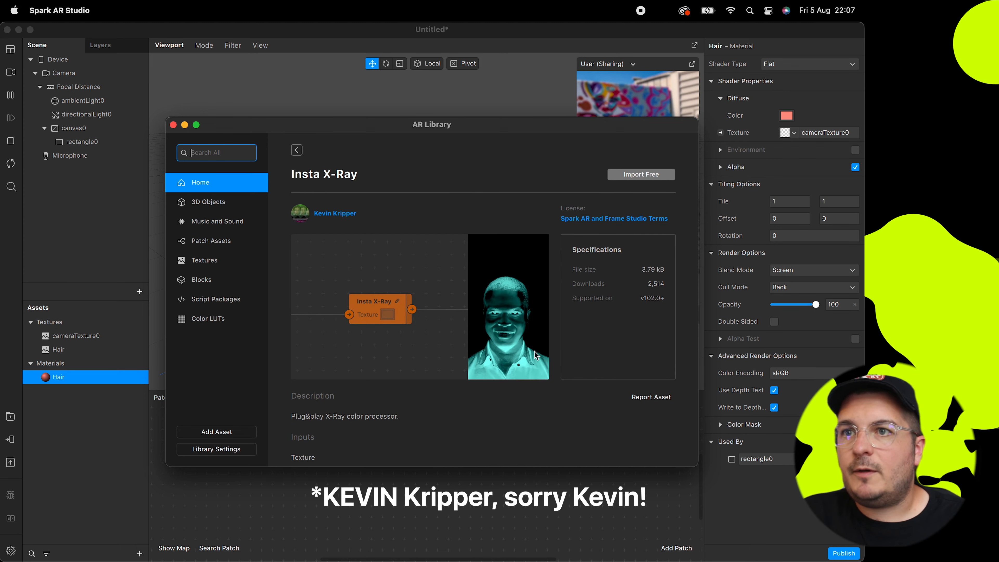
pyautogui.click(642, 175)
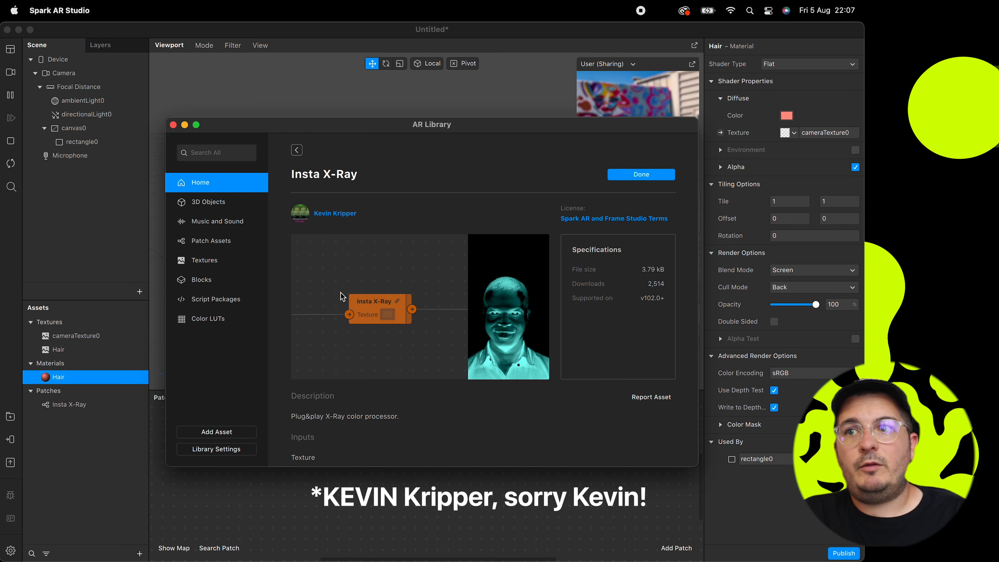
pyautogui.click(173, 124)
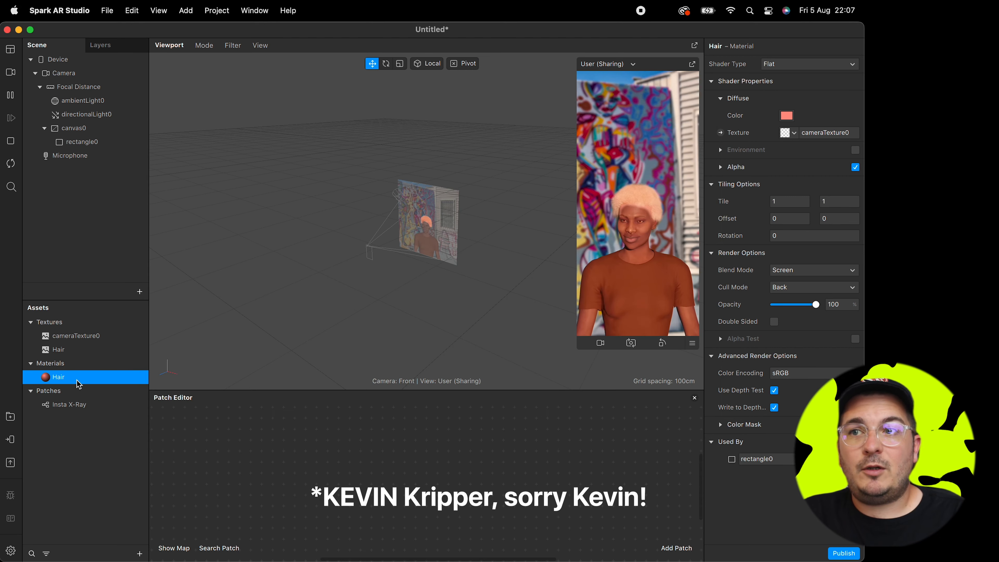
# Add Insta X-Ray, cameraTexture0 and the Hair texture as patches to an enlarged Patch Editor.
pyautogui.click(73, 400)
pyautogui.moveTo(72, 398); pyautogui.dragTo(283, 448)
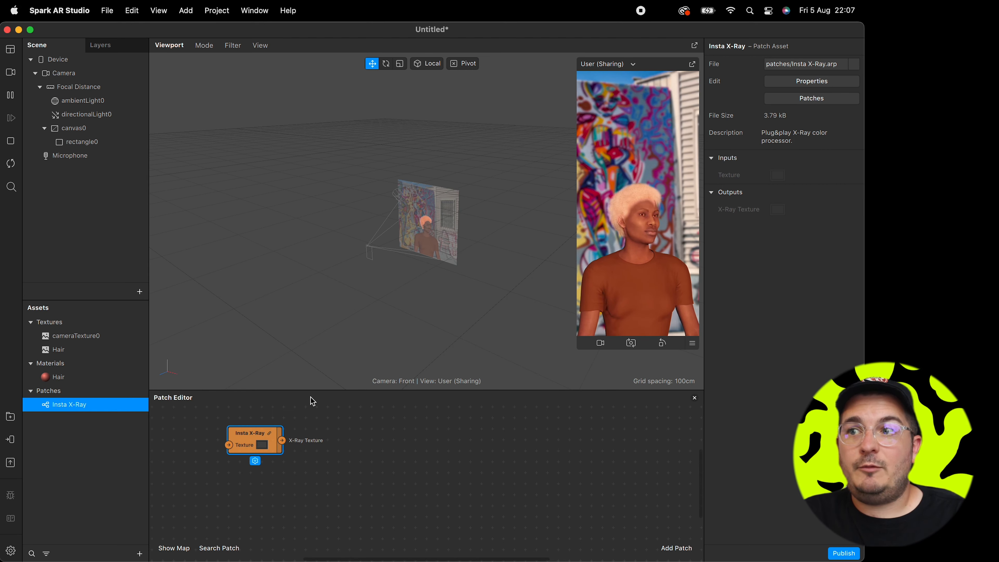
pyautogui.moveTo(311, 391); pyautogui.dragTo(314, 305)
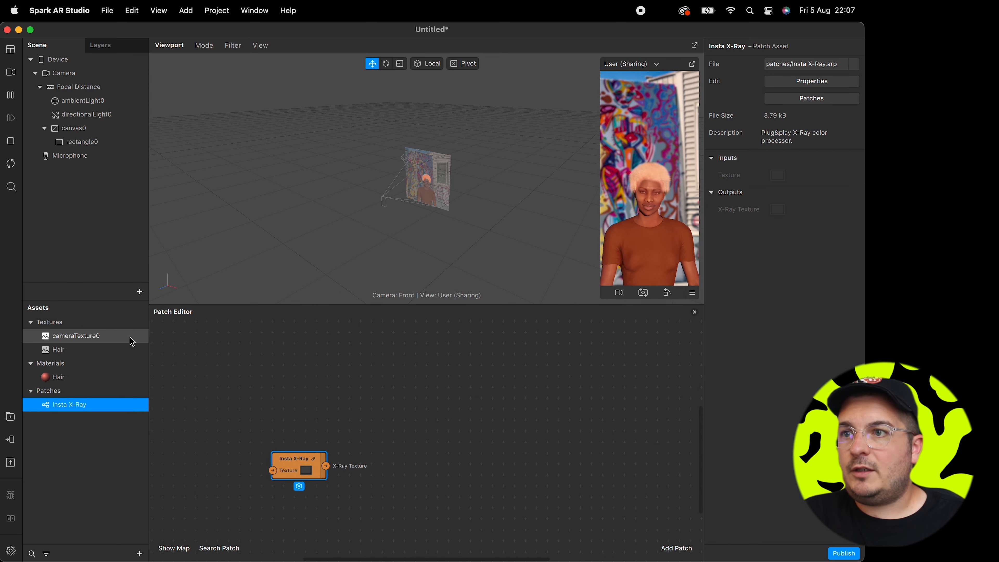
pyautogui.moveTo(131, 342); pyautogui.dragTo(244, 347)
pyautogui.moveTo(118, 349); pyautogui.dragTo(239, 401)
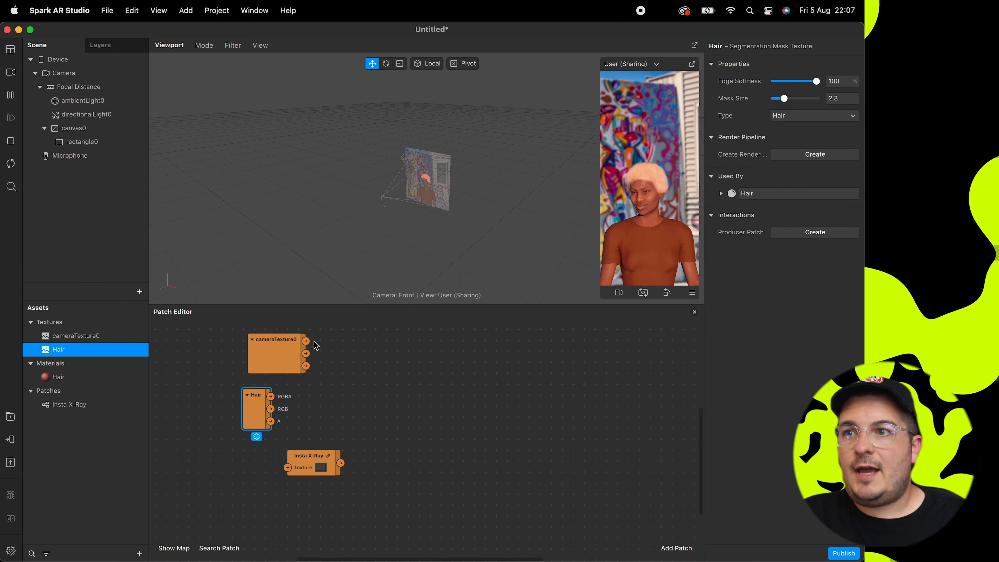
# Connect the first output of cameraTexture0 to the Insta X-Ray texture input and spread out the patches, with the Hair texture patch lowest.
pyautogui.moveTo(307, 342); pyautogui.dragTo(288, 468)
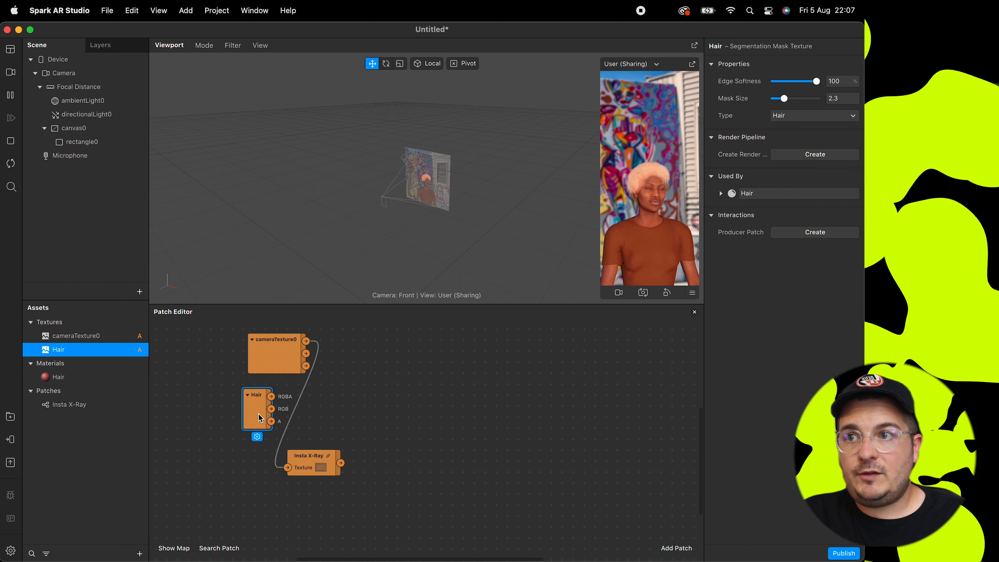
pyautogui.moveTo(263, 423); pyautogui.dragTo(354, 539)
pyautogui.moveTo(306, 457); pyautogui.dragTo(361, 368)
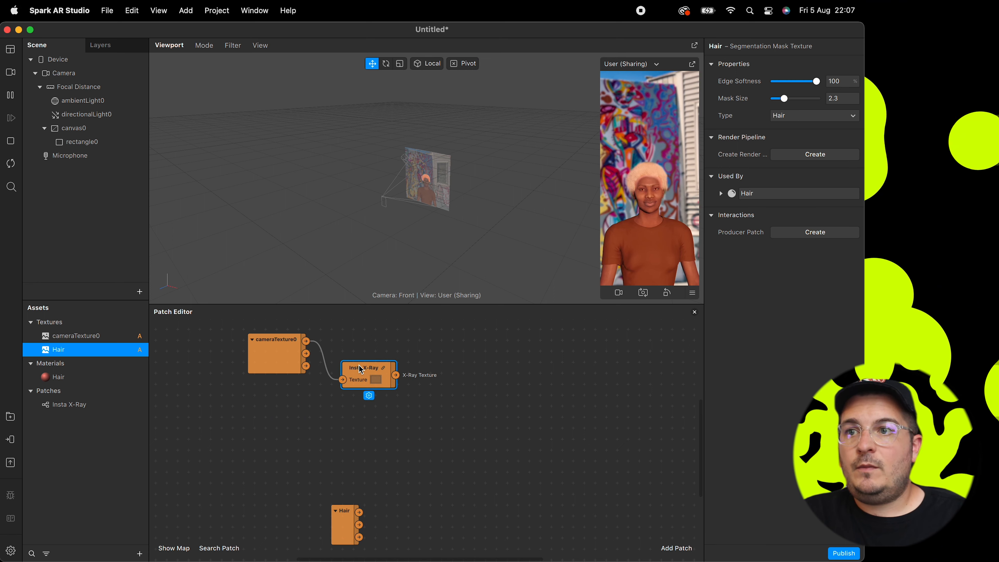
# Add a Mix patch, feeding the Insta X-Ray output into its second input and the Hair texture's RGBA into Alpha.
pyautogui.write('mix')
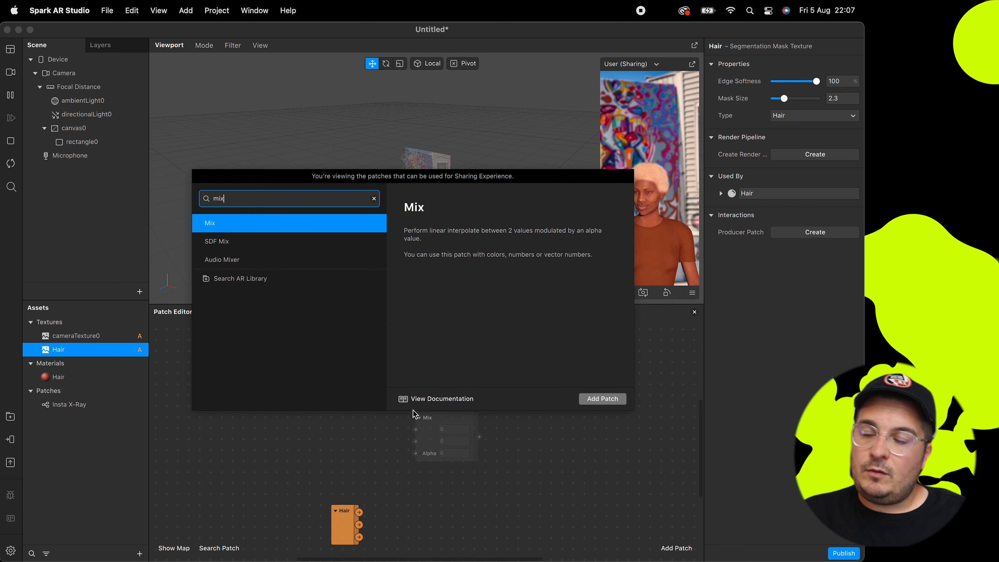
pyautogui.press('Return')
pyautogui.moveTo(358, 512); pyautogui.dragTo(416, 454)
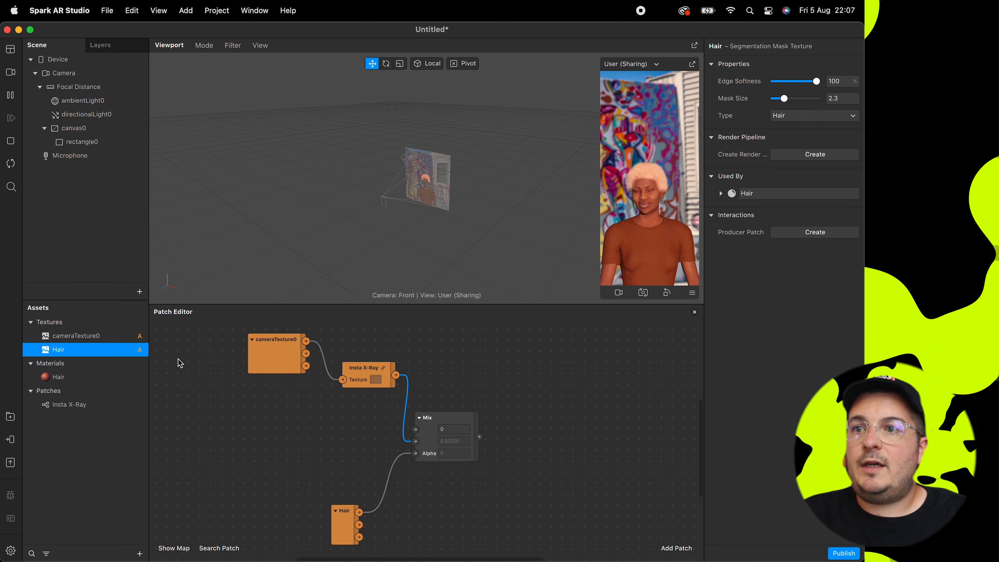
# Make the Hair material's diffuse color white by setting its saturation to 0%.
pyautogui.click(58, 377)
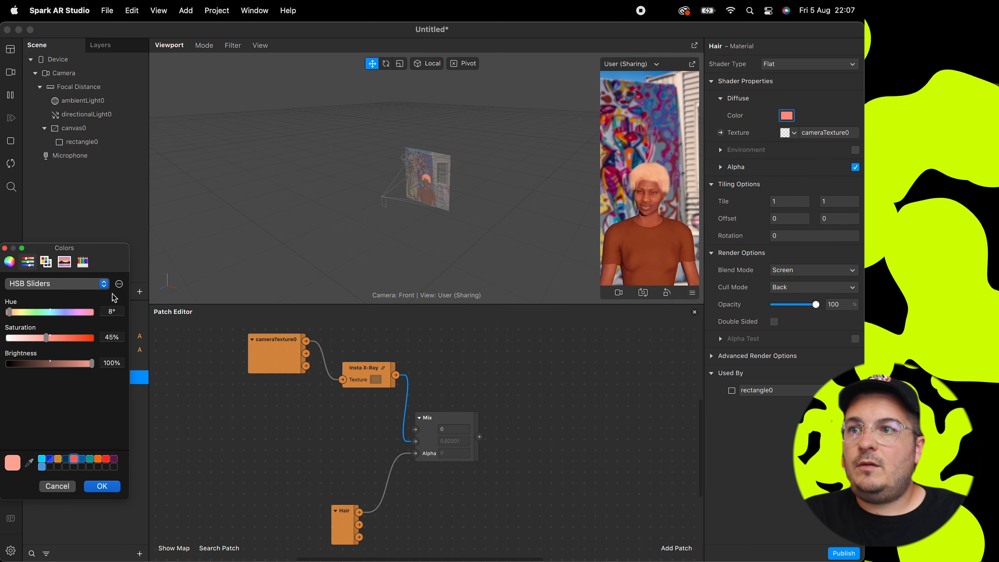
pyautogui.moveTo(47, 337); pyautogui.dragTo(7, 338)
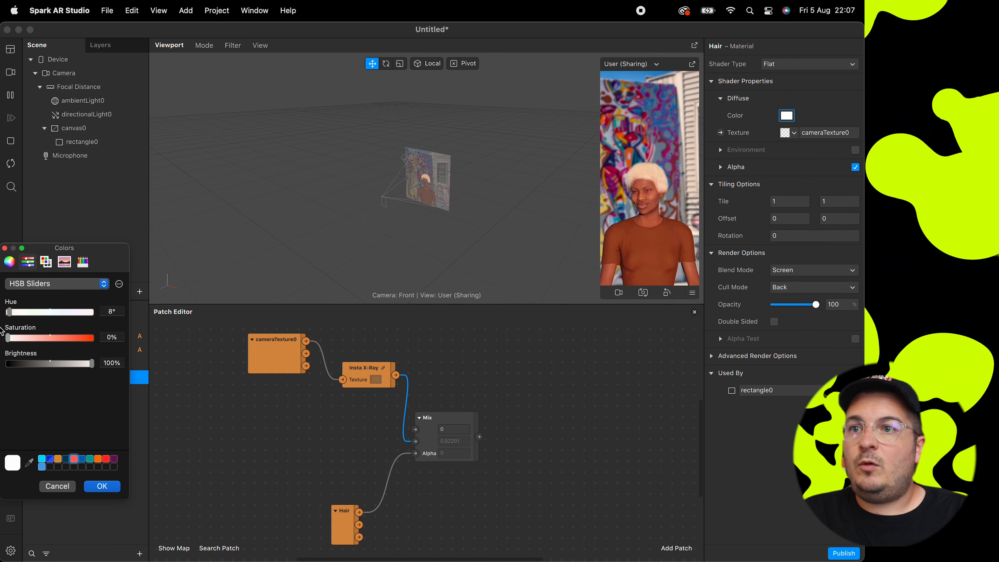
pyautogui.click(103, 486)
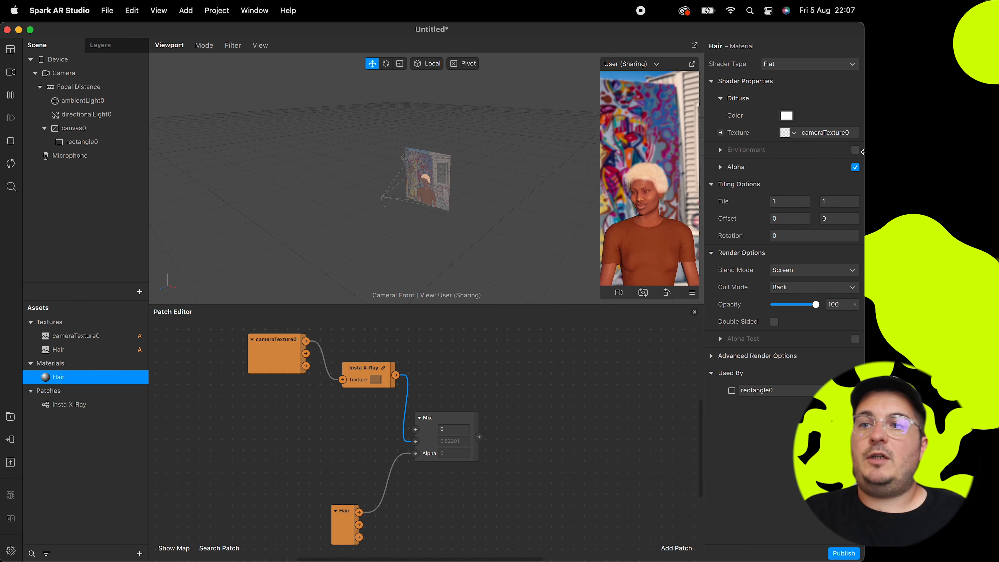
# Disable alpha on the Hair material, create a patch for its diffuse texture and connect the Mix output to it.
pyautogui.click(855, 167)
pyautogui.click(721, 133)
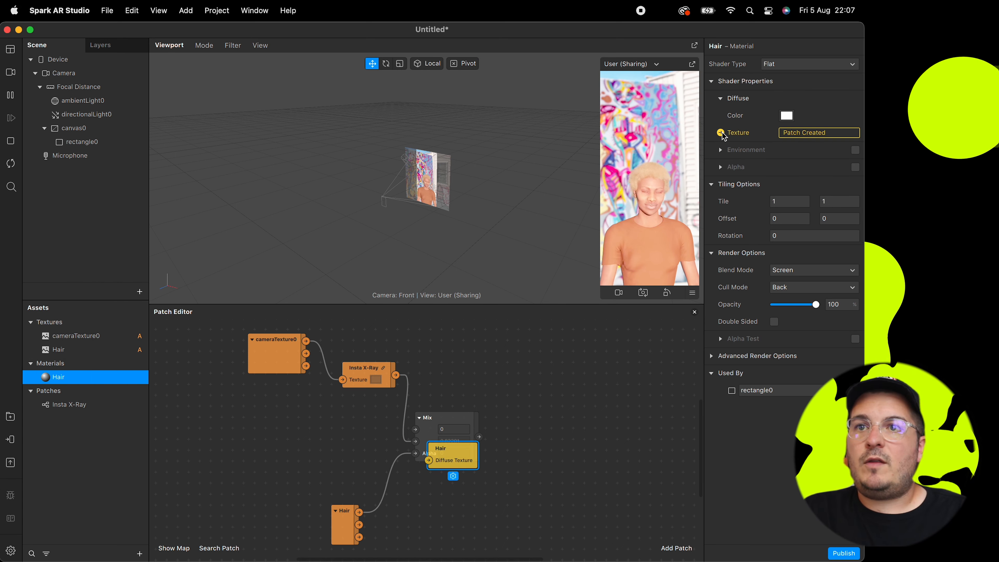
pyautogui.moveTo(464, 456); pyautogui.dragTo(497, 435)
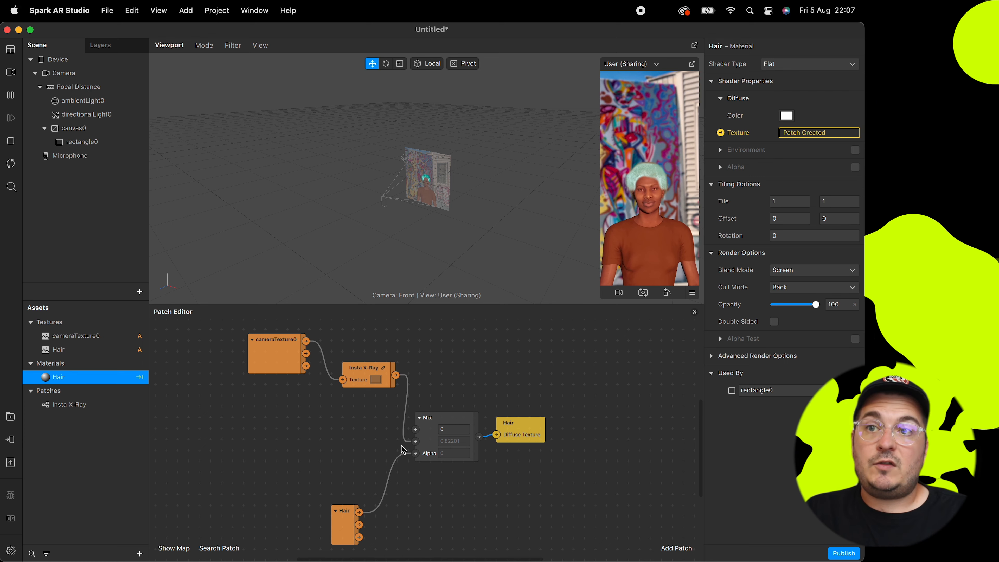
# Try the Insta X-Ray output on the Mix patch's first input, and reconnect it to the second input.
pyautogui.moveTo(417, 431); pyautogui.dragTo(415, 430)
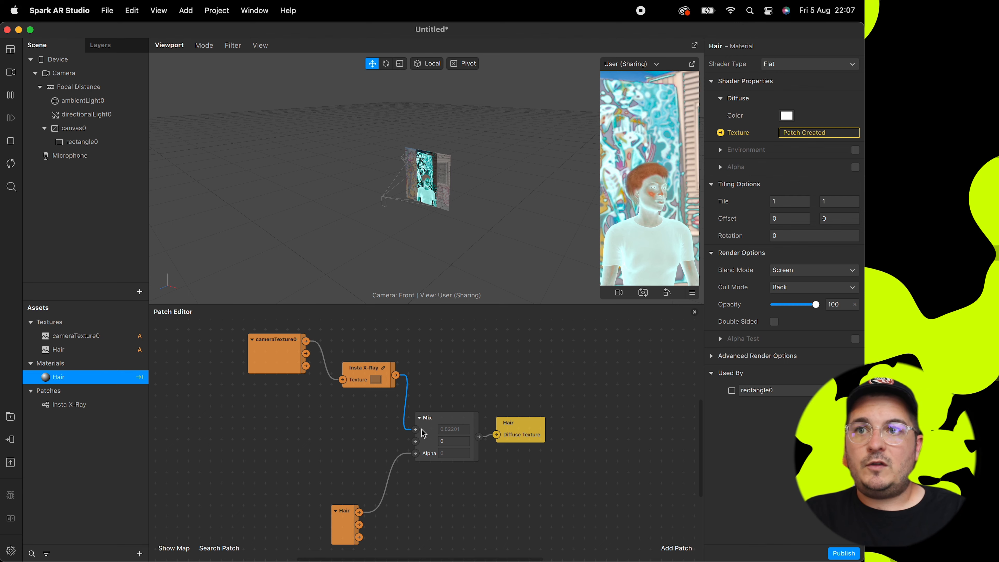
pyautogui.moveTo(416, 443); pyautogui.dragTo(416, 441)
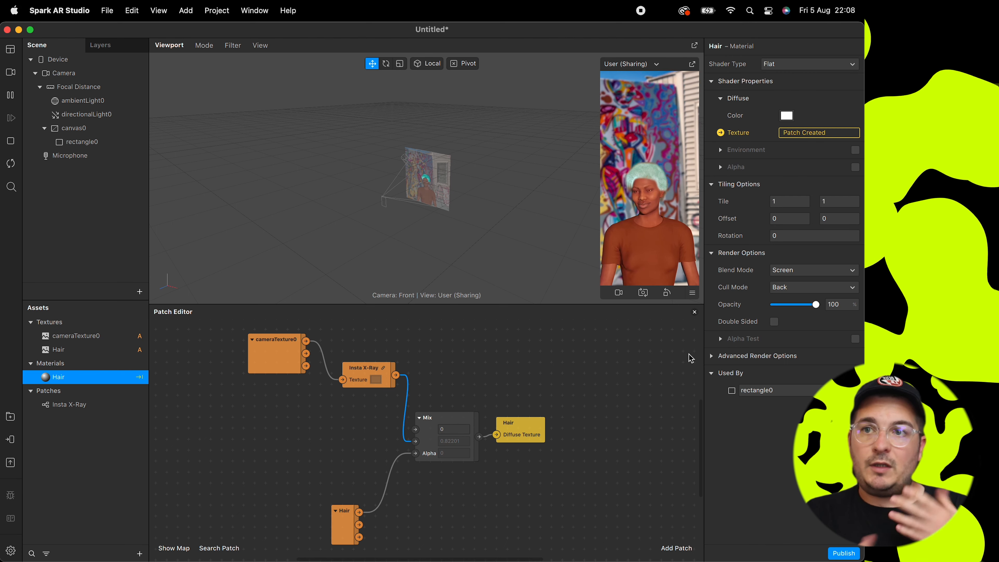
# Switch the real-time simulation to the third preview video, the person with short blond hair on a white background.
pyautogui.click(10, 72)
pyautogui.scroll(2, 91, 203)
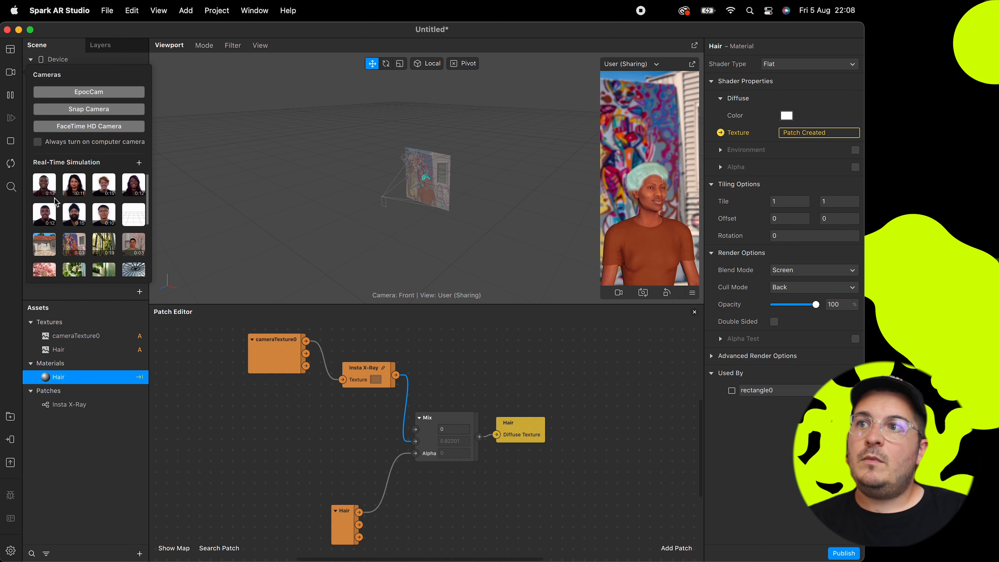
pyautogui.click(118, 192)
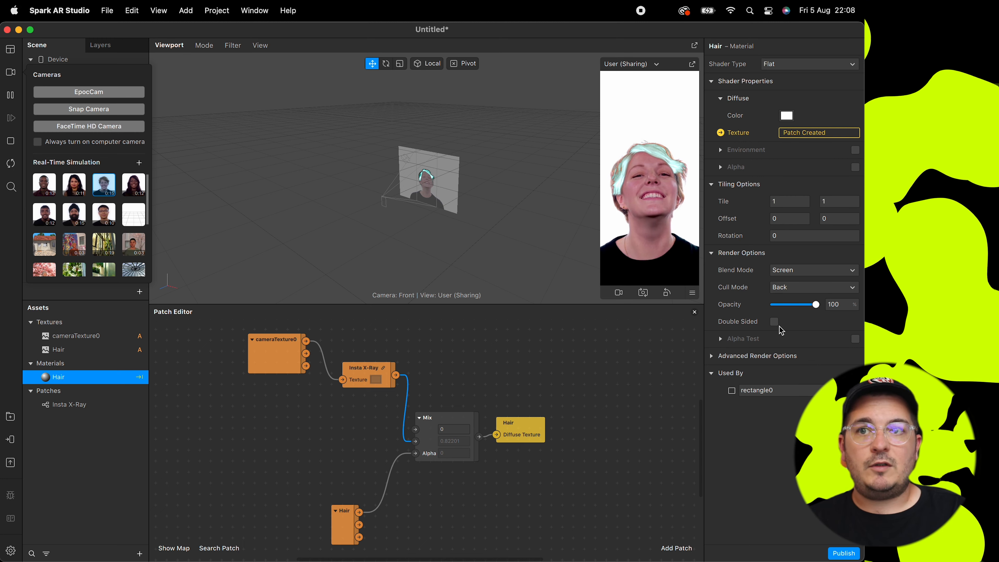
# Adjust the Hair segmentation mask texture to a mask size of 3.9 and an edge softness of 56%.
pyautogui.click(89, 351)
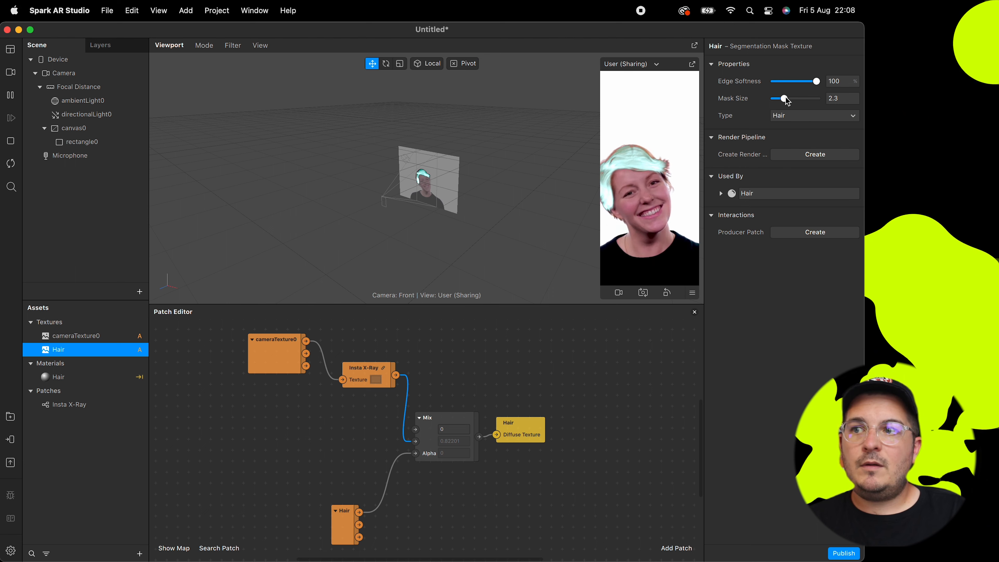
pyautogui.moveTo(797, 99); pyautogui.dragTo(813, 100)
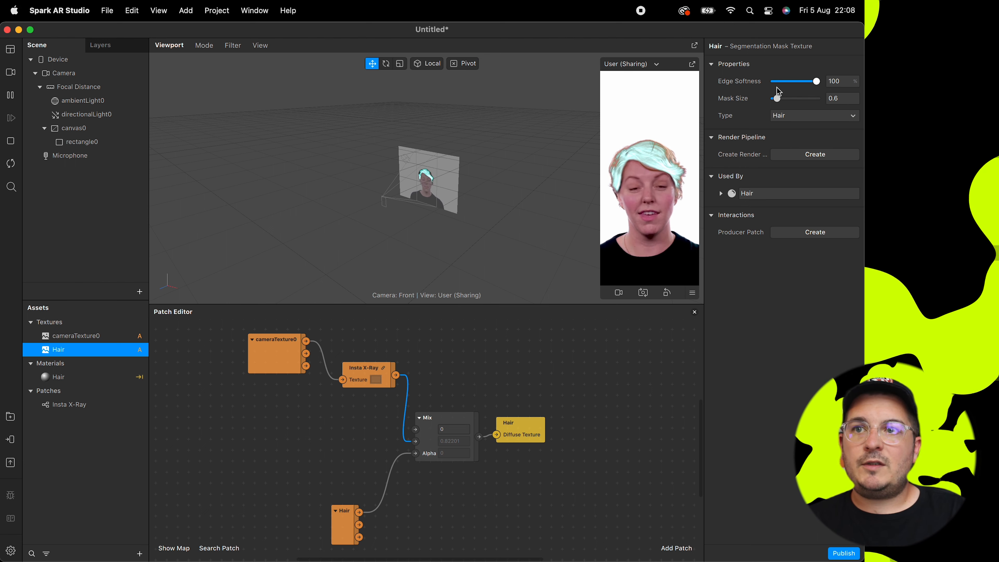
pyautogui.moveTo(801, 99)
pyautogui.mouseDown()
pyautogui.moveTo(791, 98)
pyautogui.moveTo(800, 81)
pyautogui.moveTo(768, 81)
pyautogui.moveTo(799, 81)
pyautogui.mouseUp()
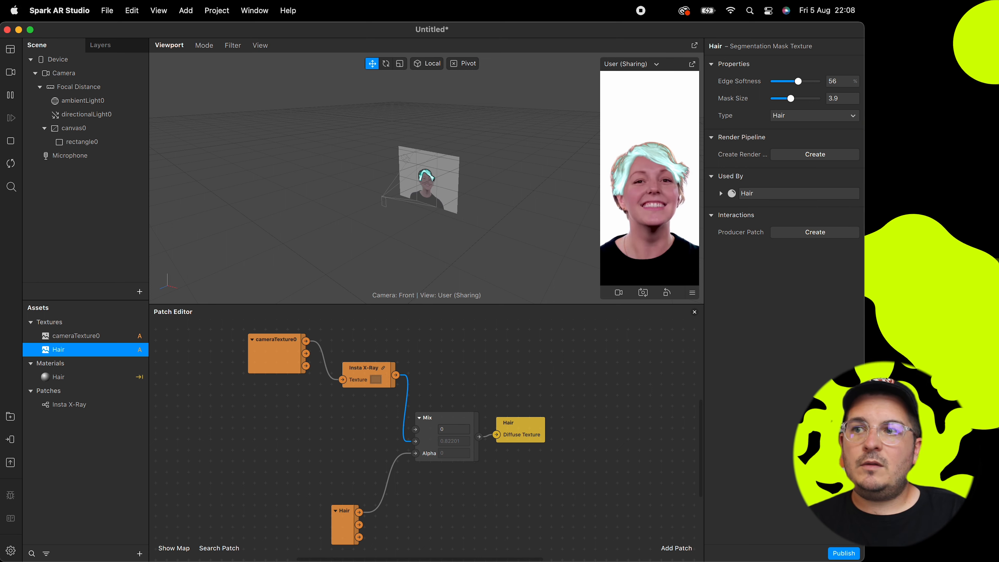
# Move the Insta X-Ray patch away from Mix and make the Hair material's diffuse color red by setting its saturation to 88%.
pyautogui.moveTo(355, 382); pyautogui.dragTo(325, 408)
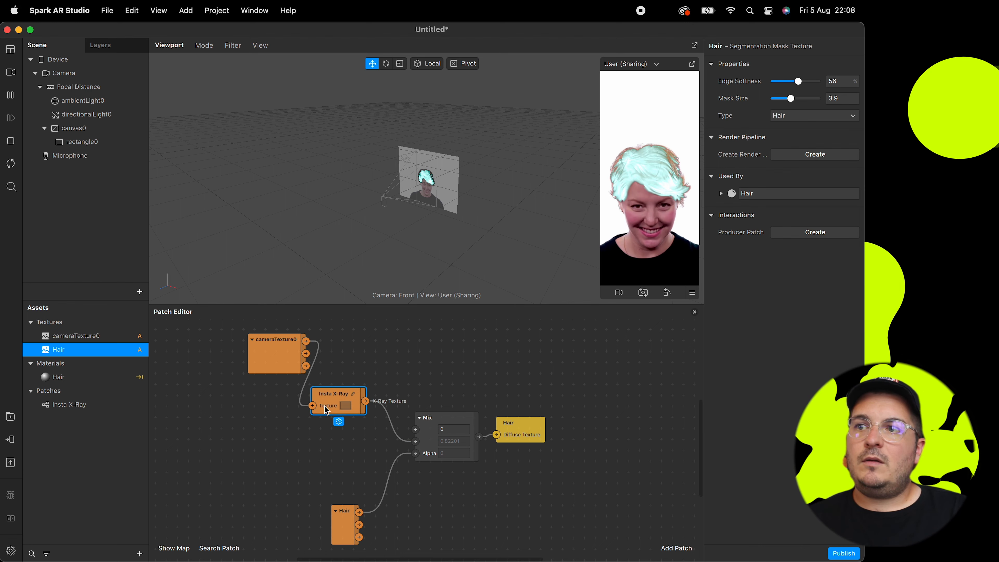
pyautogui.doubleClick(117, 379)
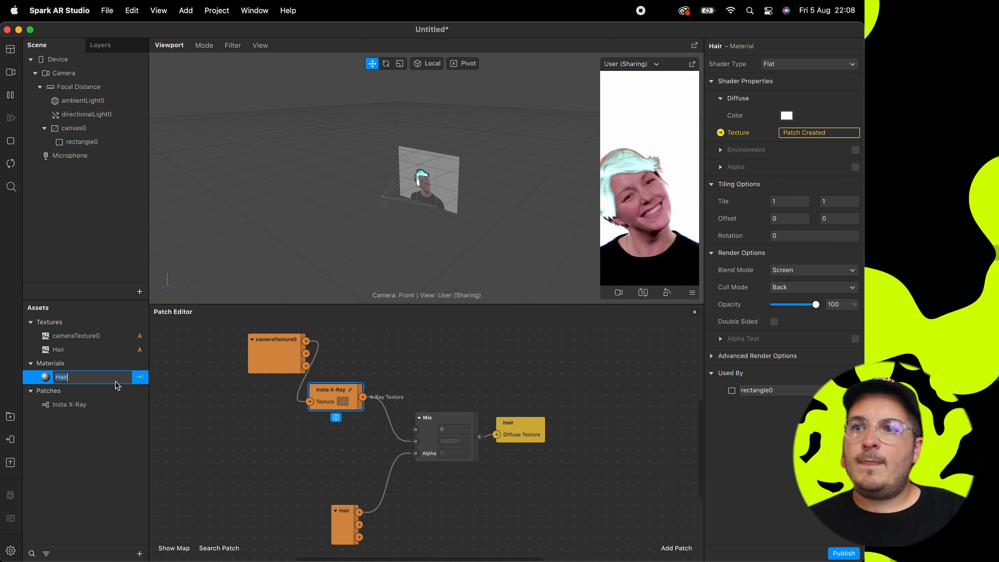
pyautogui.click(787, 115)
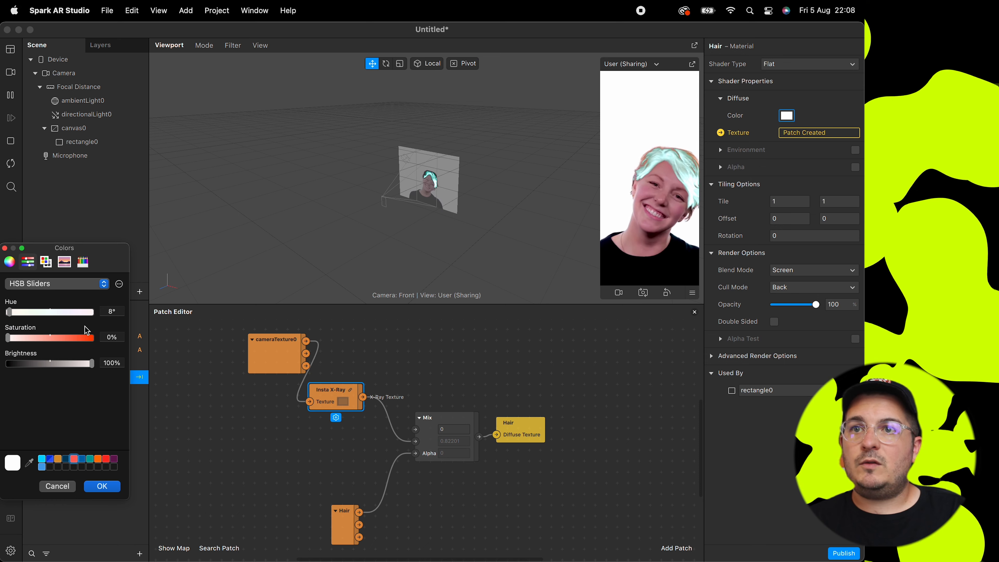
pyautogui.moveTo(83, 341); pyautogui.dragTo(83, 338)
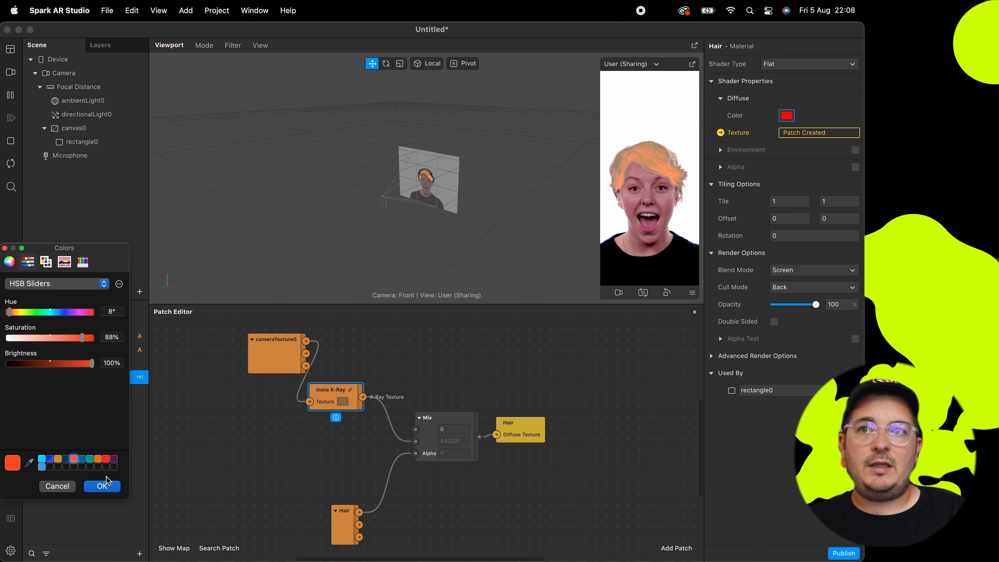
pyautogui.click(103, 486)
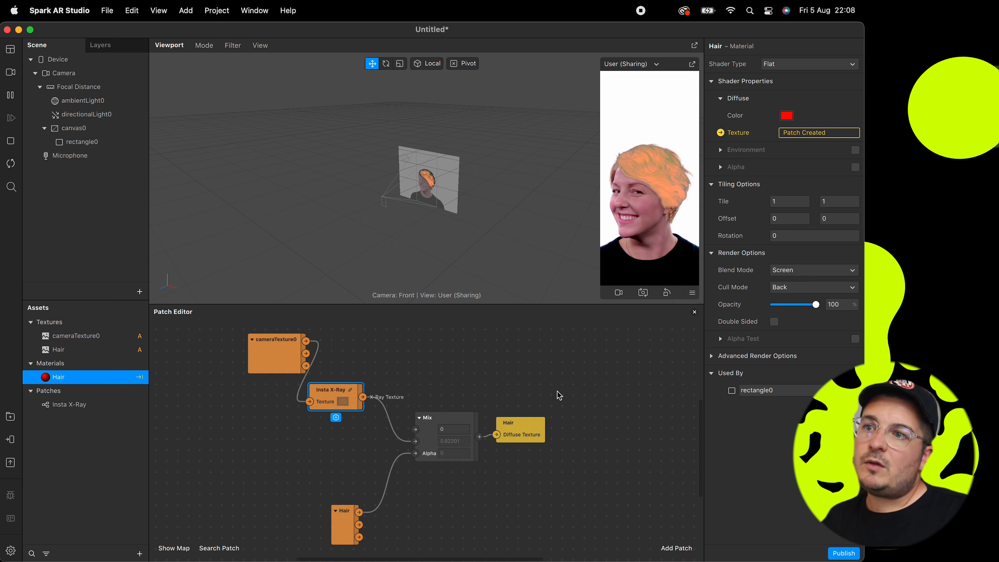
# Send the effect to Instagram for testing on a device and close the sharing options.
pyautogui.moveTo(137, 352)
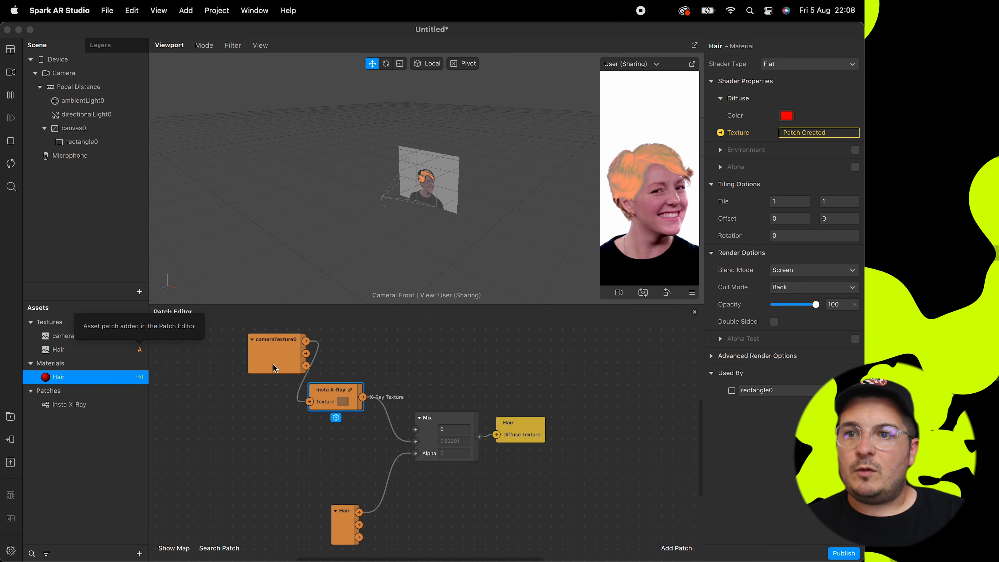
pyautogui.click(10, 440)
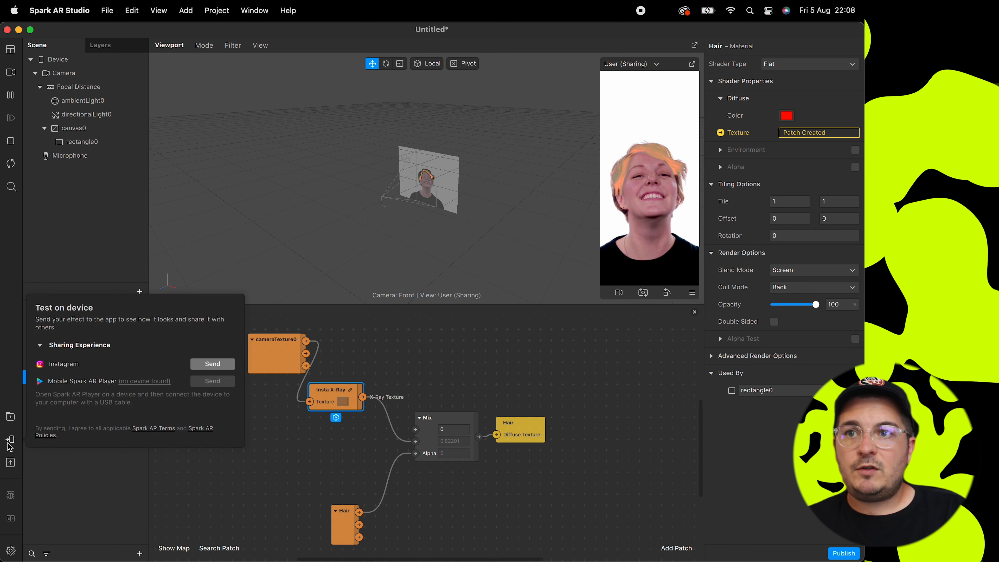
pyautogui.click(212, 364)
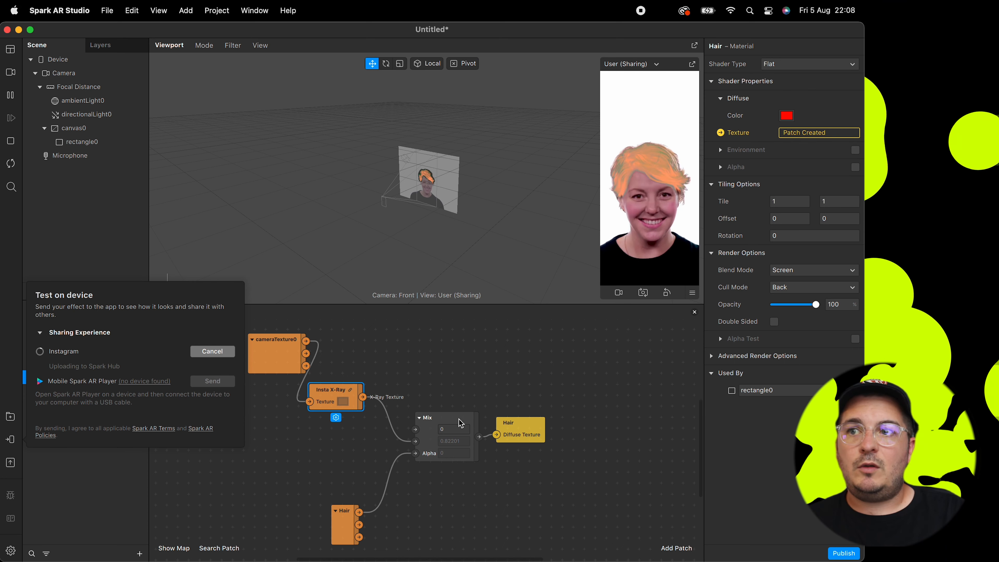
pyautogui.click(449, 382)
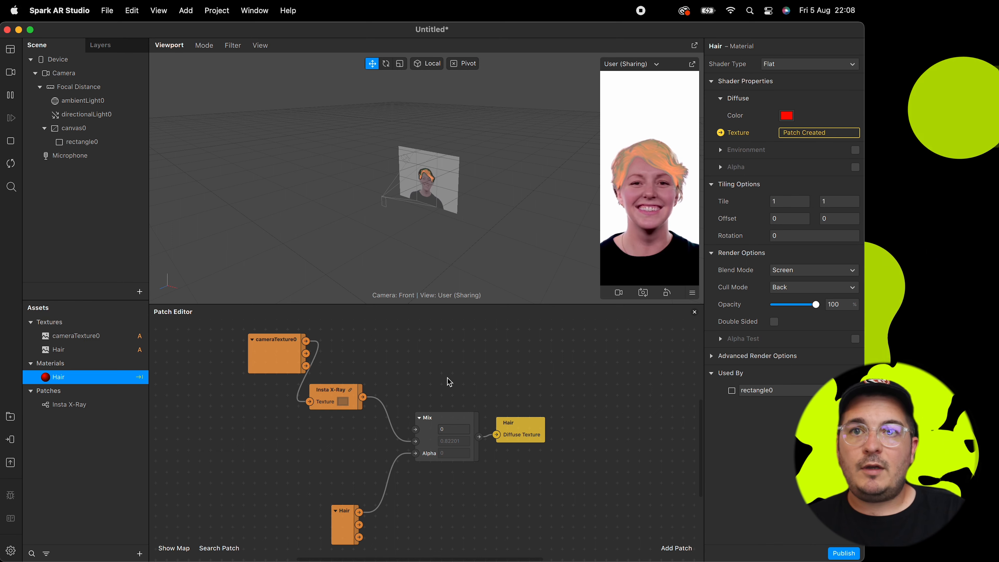